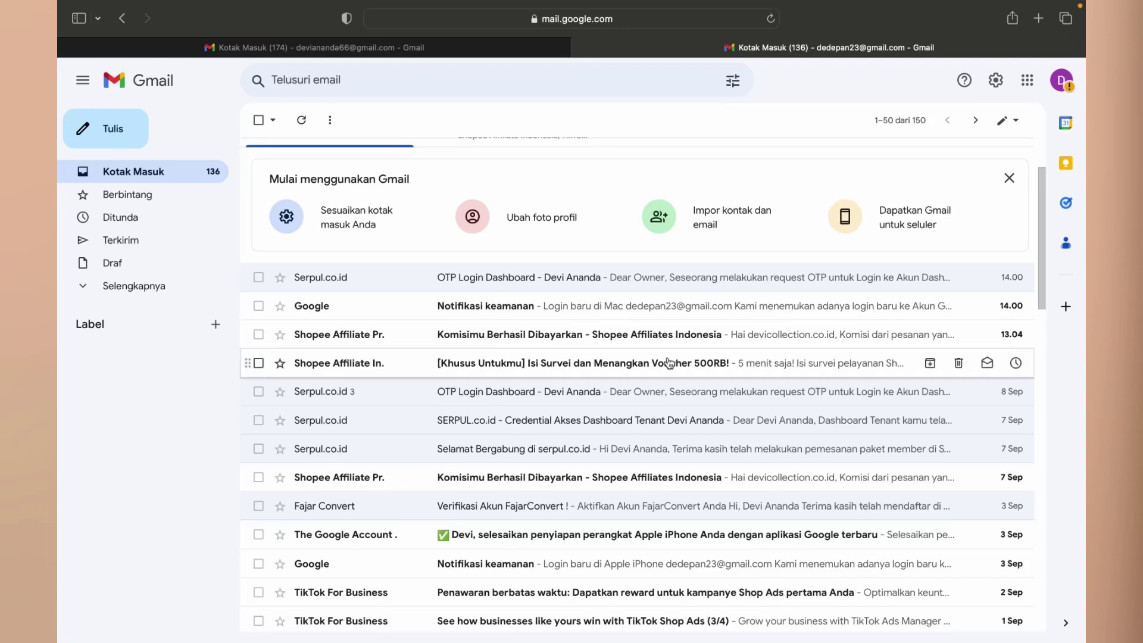
- Open the SERPUL credentials email in Gmail and follow its dashboard link to the login page
click(558, 423)
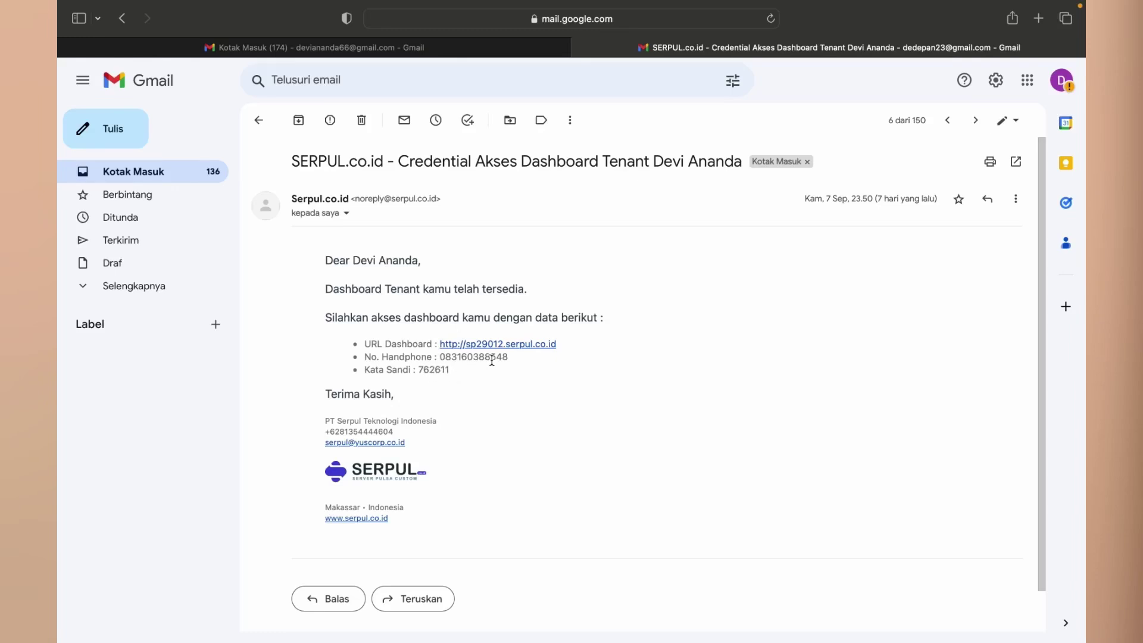
click(505, 345)
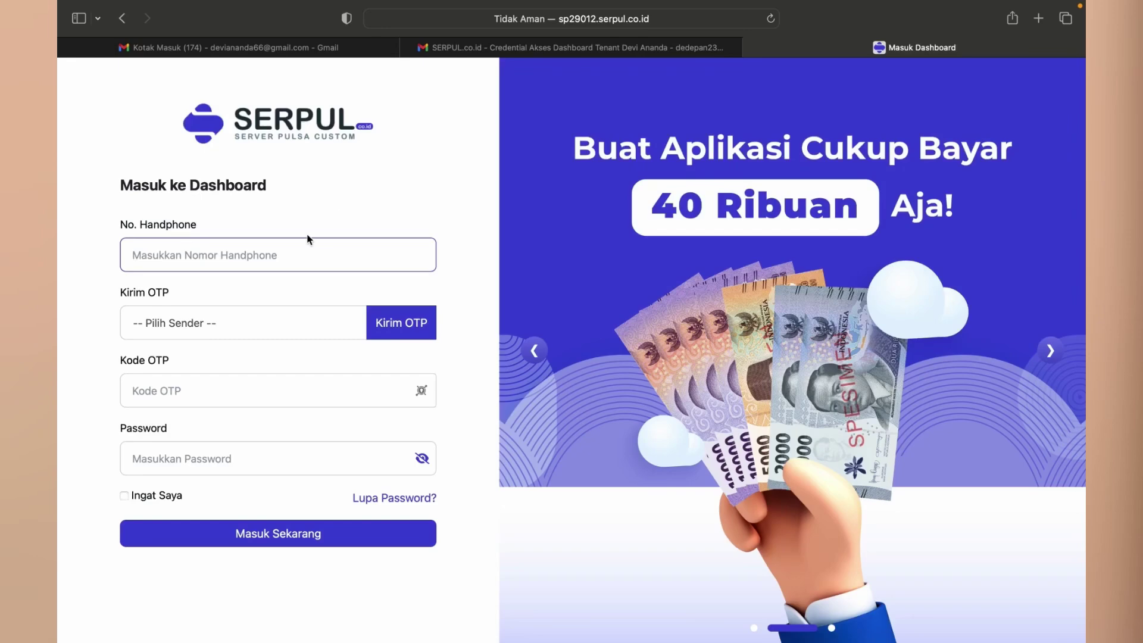
- Enter the tenant's phone number and request the login OTP via Email (Baru)
click(257, 249)
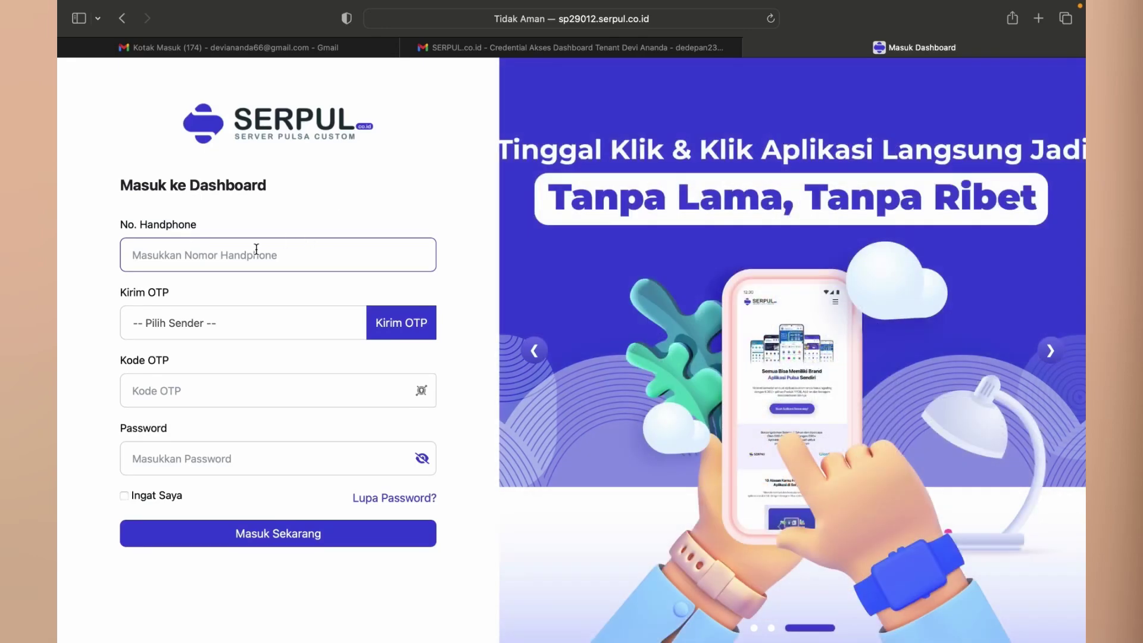
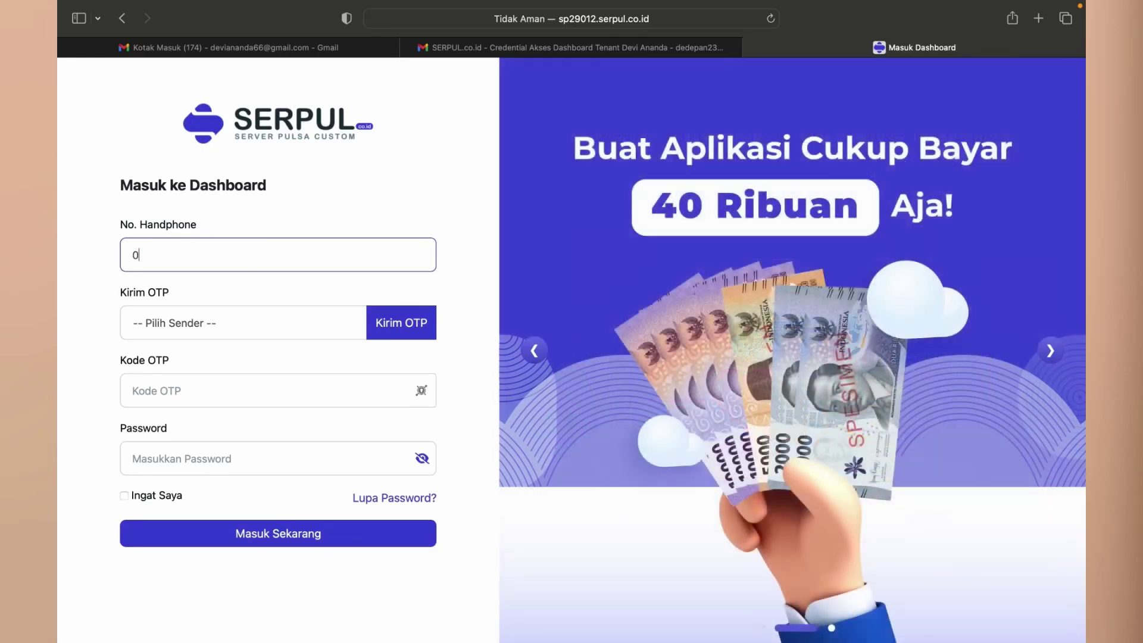
click(219, 324)
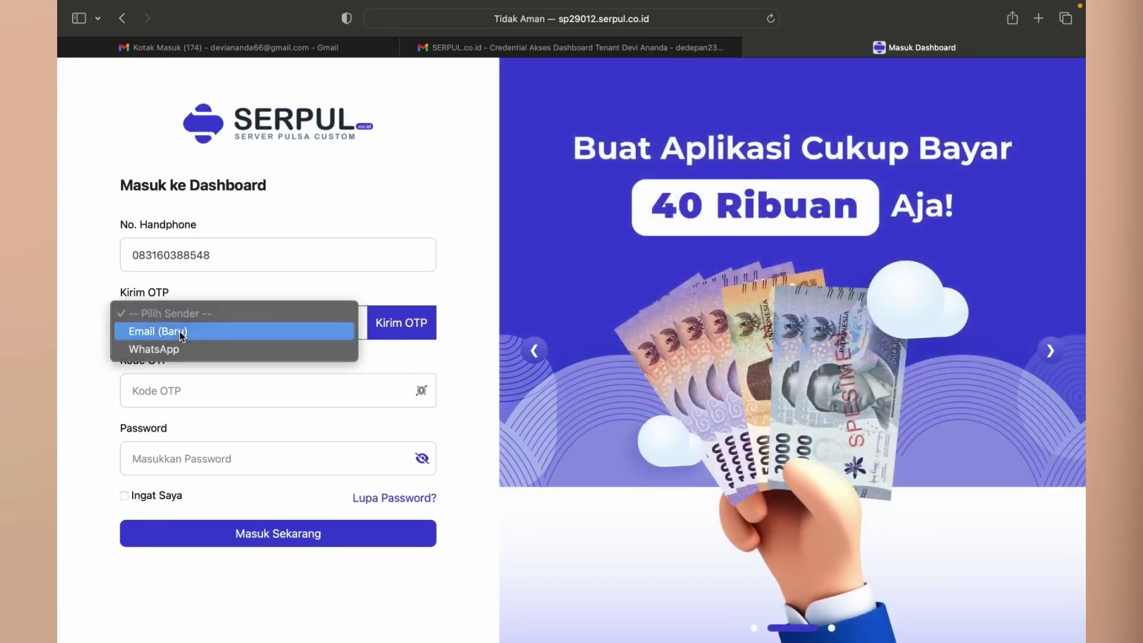
click(182, 333)
click(404, 325)
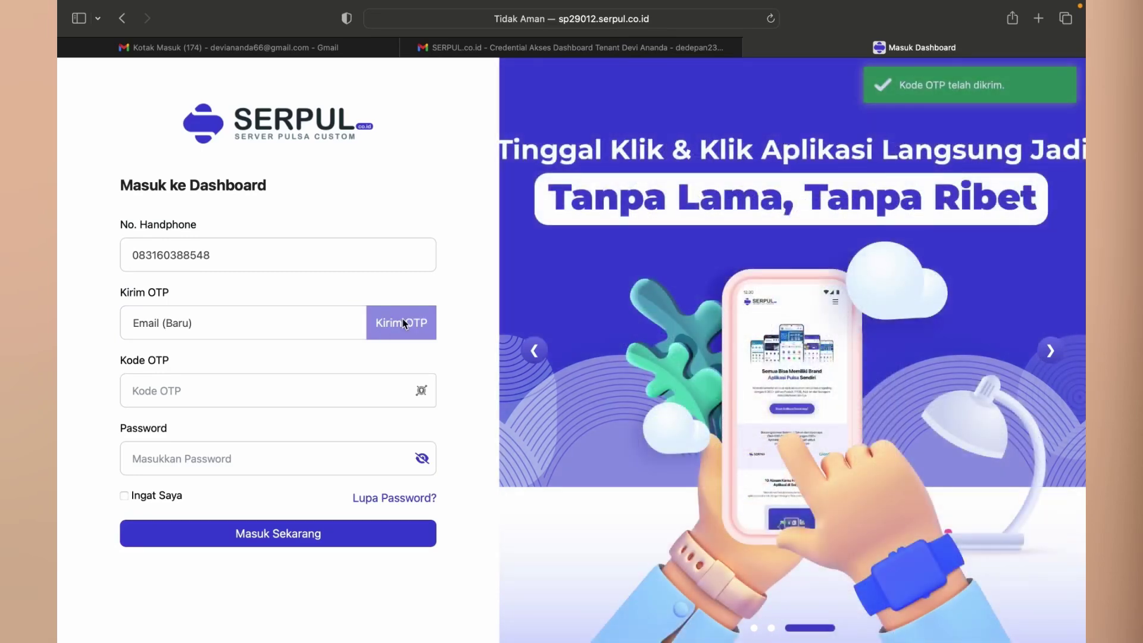
- Enter the emailed OTP and account password, sign in, and dismiss the save-password prompt
click(153, 390)
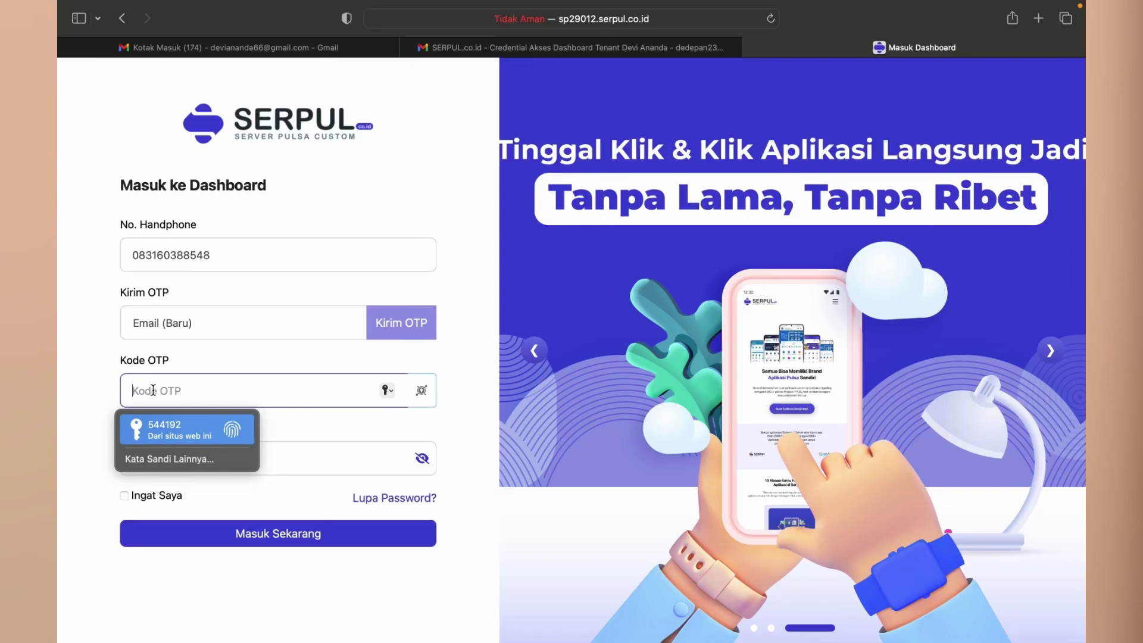
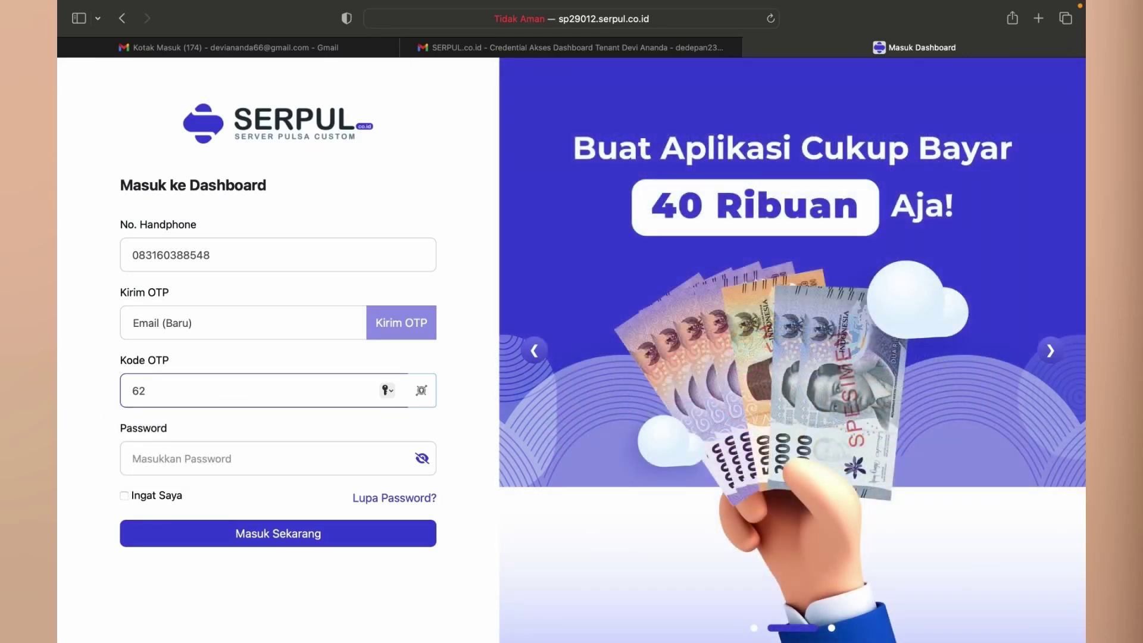
click(201, 456)
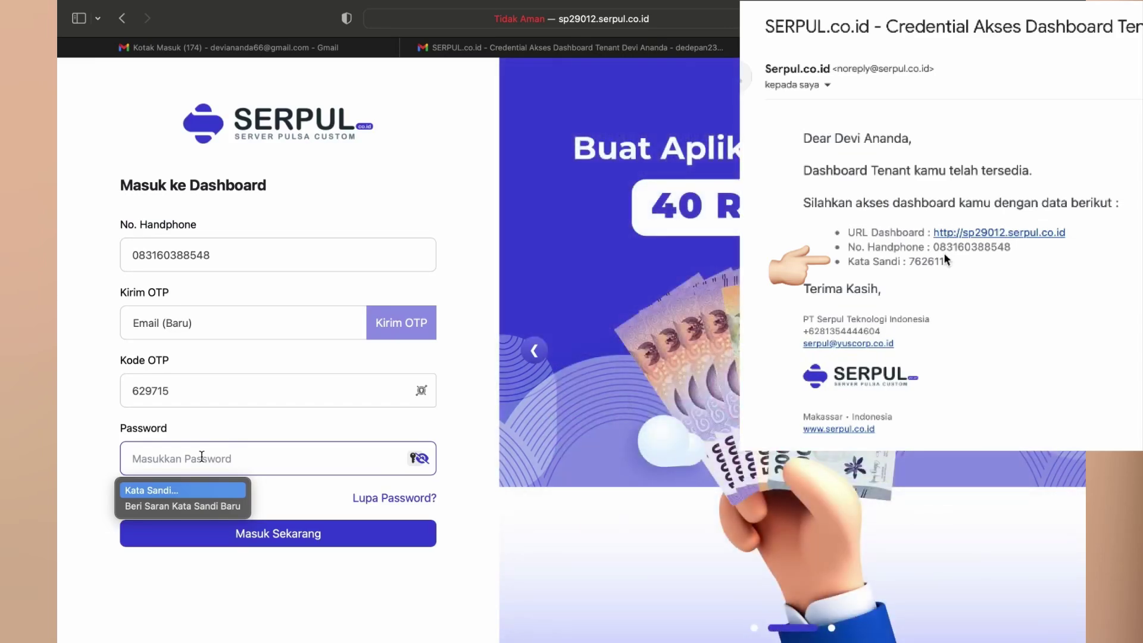
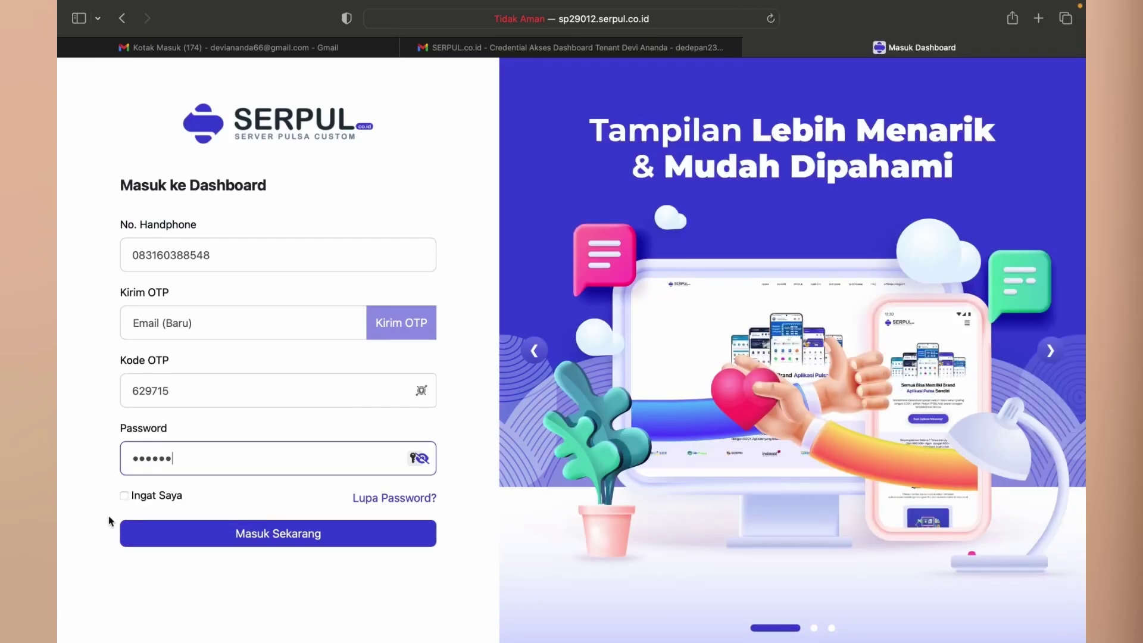
click(273, 535)
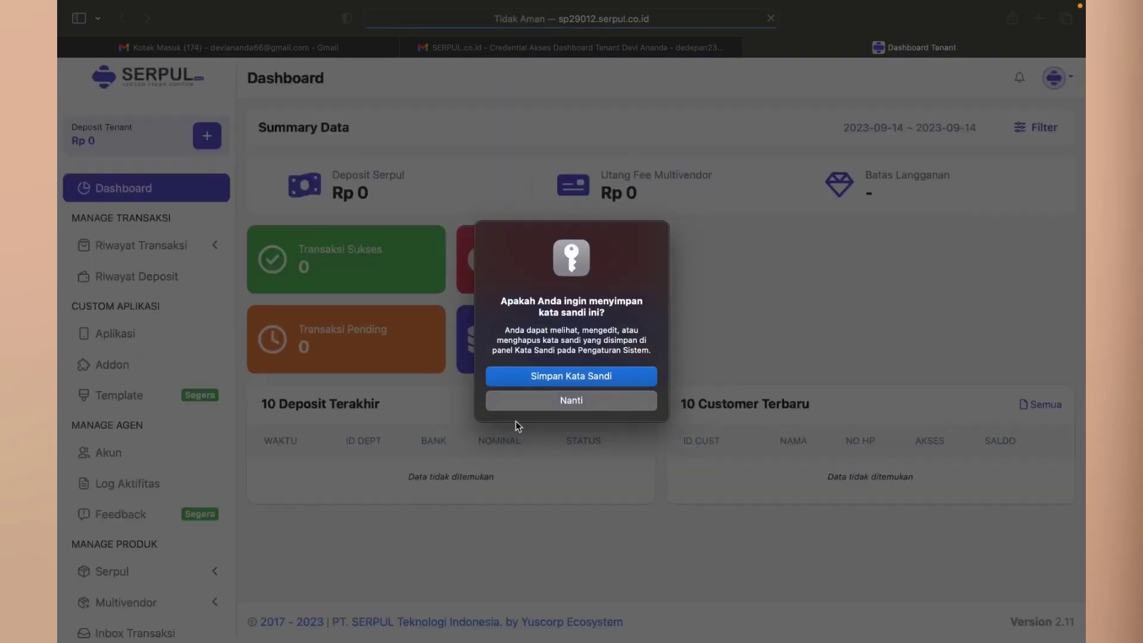
click(517, 401)
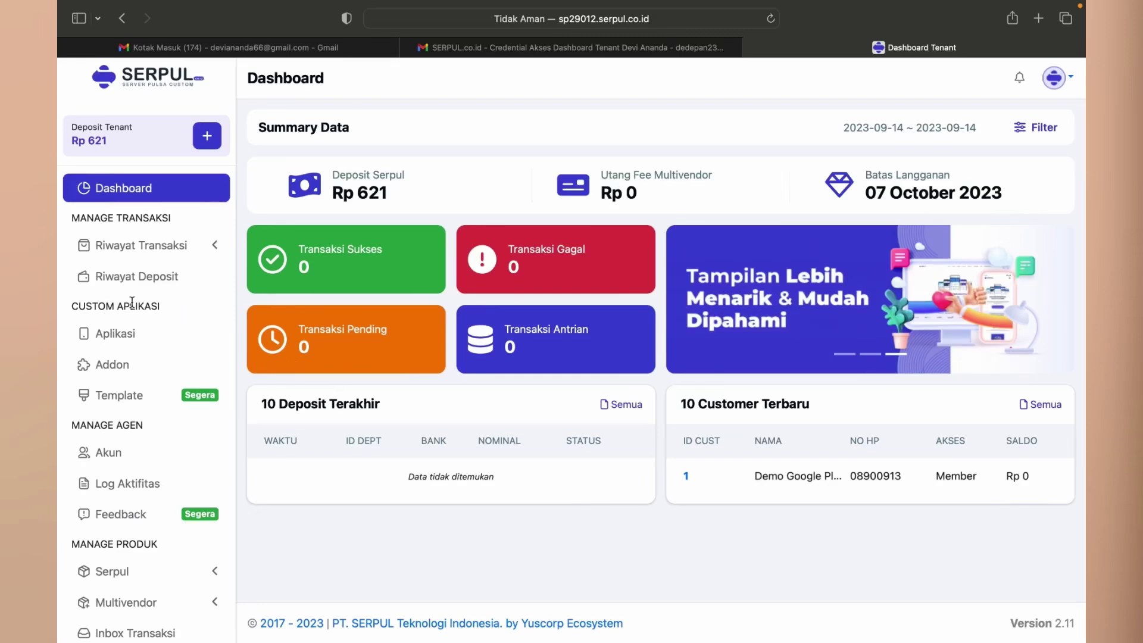
- Start a custom app under Aplikasi and name it 'Devi Payment'
click(119, 336)
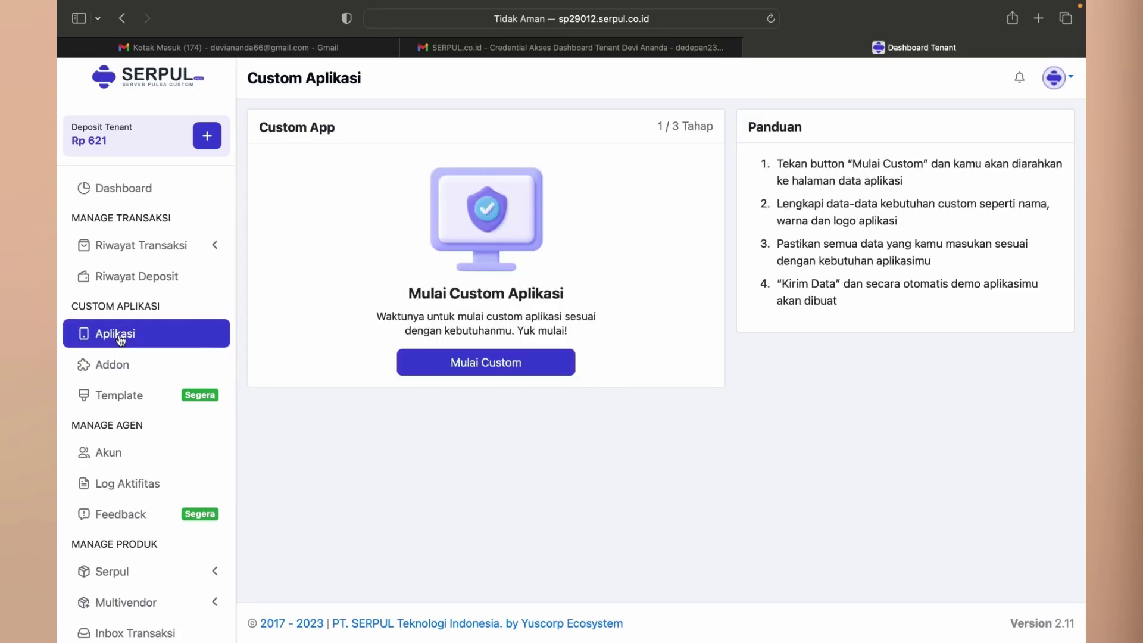
click(485, 365)
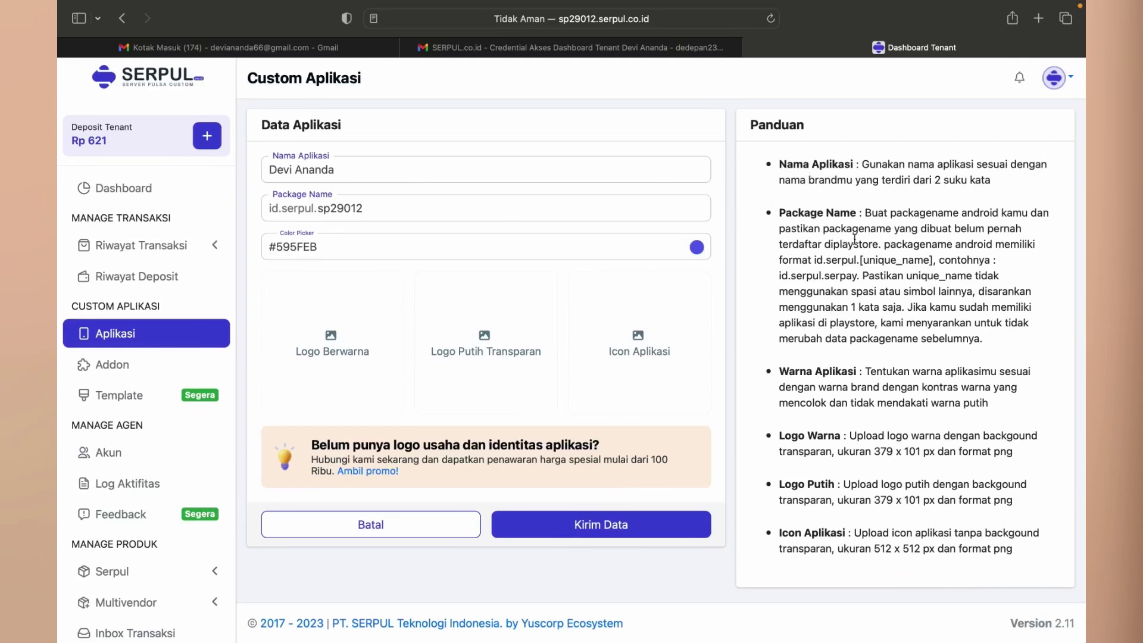
click(347, 167)
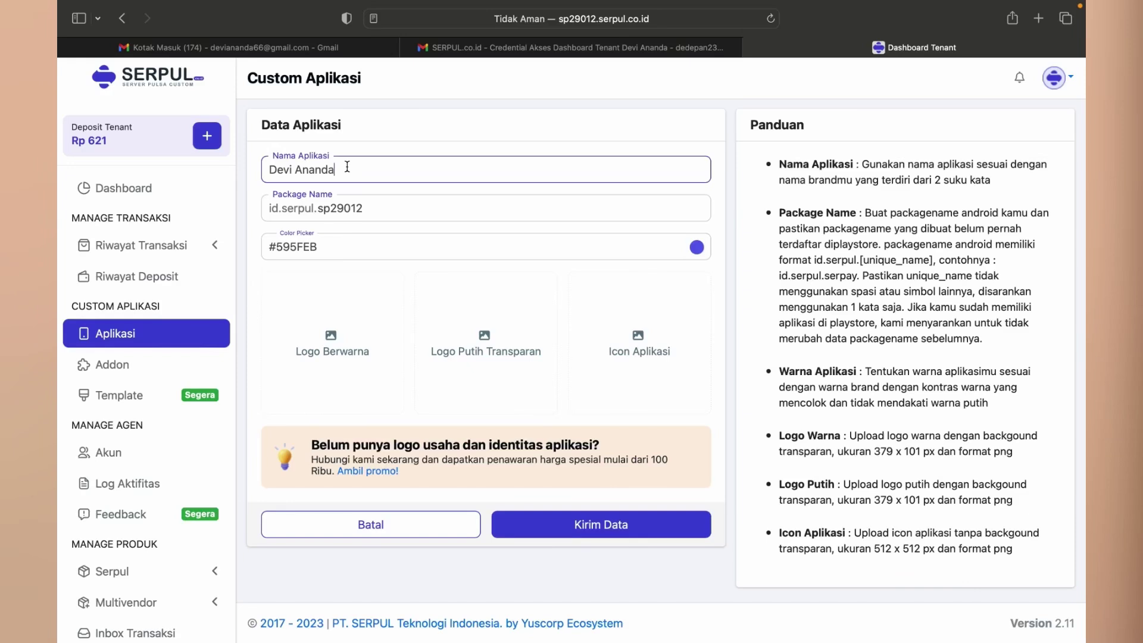
key(BackSpace)
key(BackSpace)
key(BackSpace)
key(BackSpace)
key(BackSpace)
key(BackSpace)
key(BackSpace)
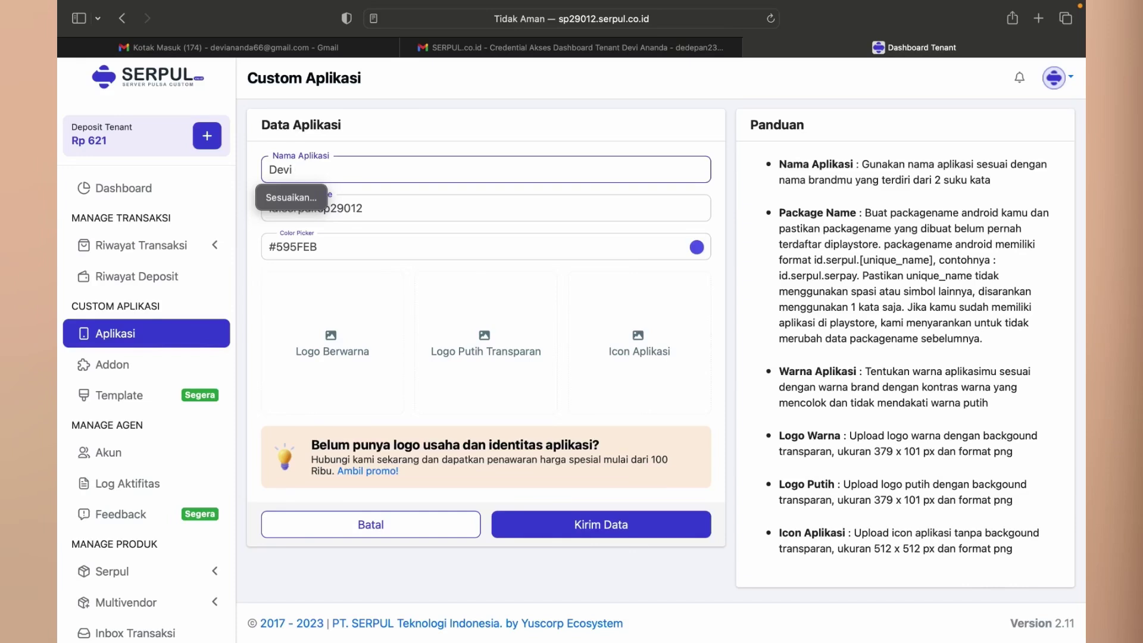
text(Payment)
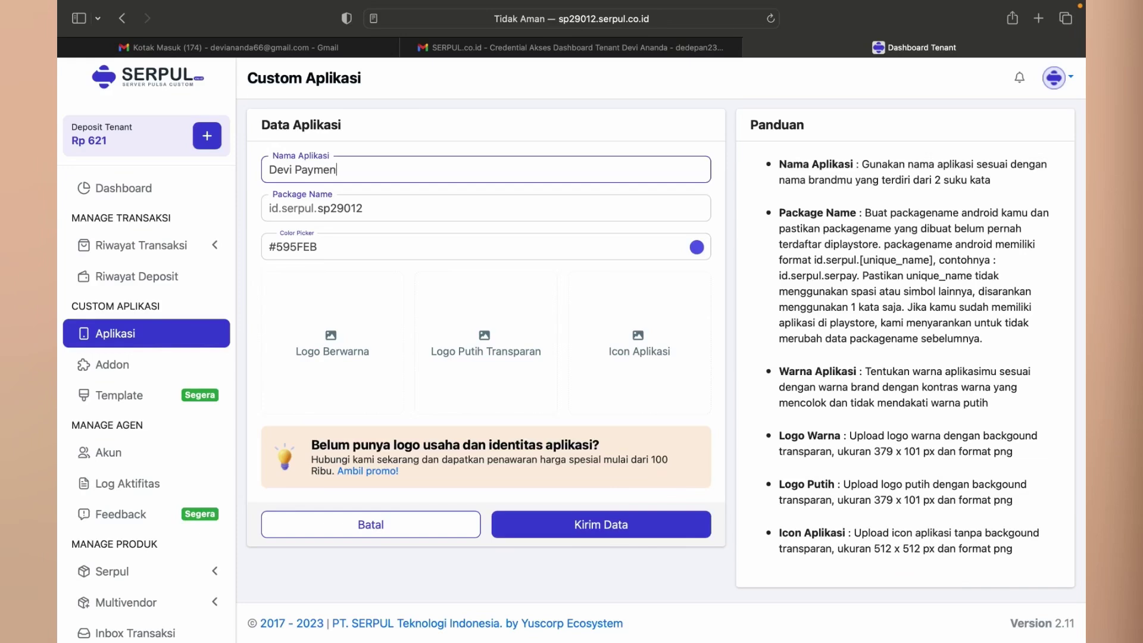
- Change the package name to 'id.serpul.devi'
click(378, 211)
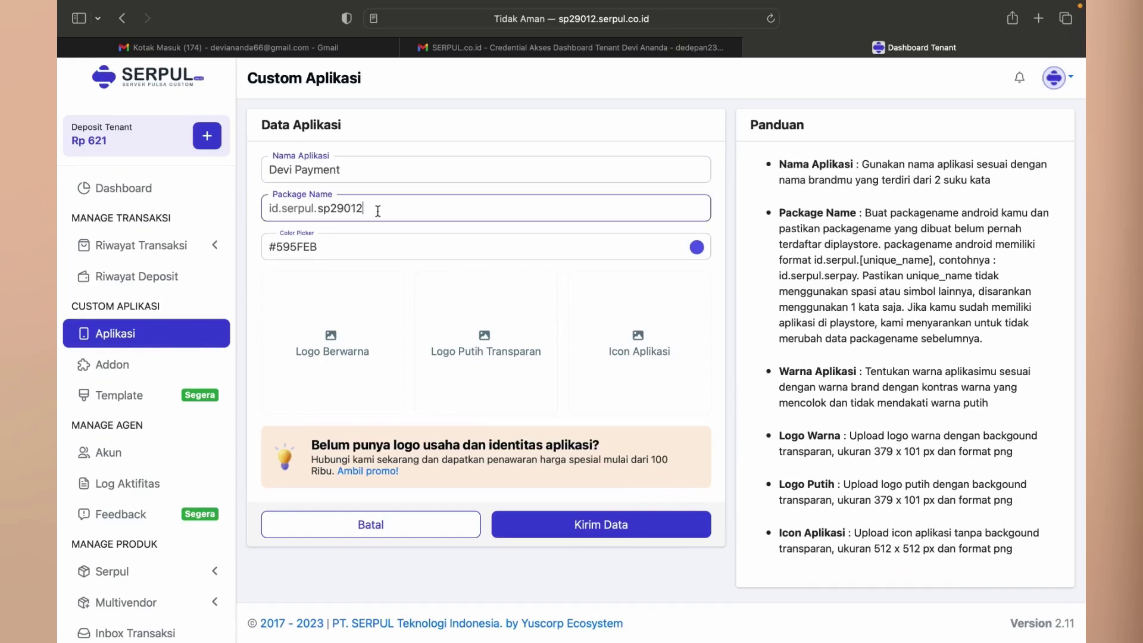
key(BackSpace)
key(BackSpace)
key(BackSpace)
key(BackSpace)
key(BackSpace)
key(BackSpace)
key(BackSpace)
text(devi)
click(308, 244)
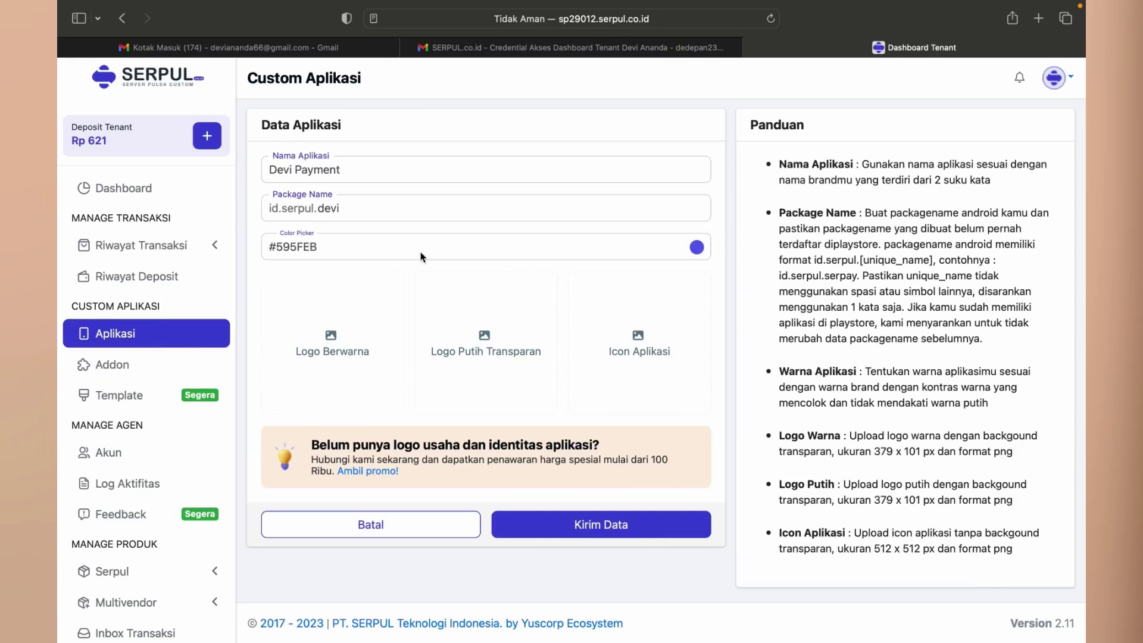
click(697, 247)
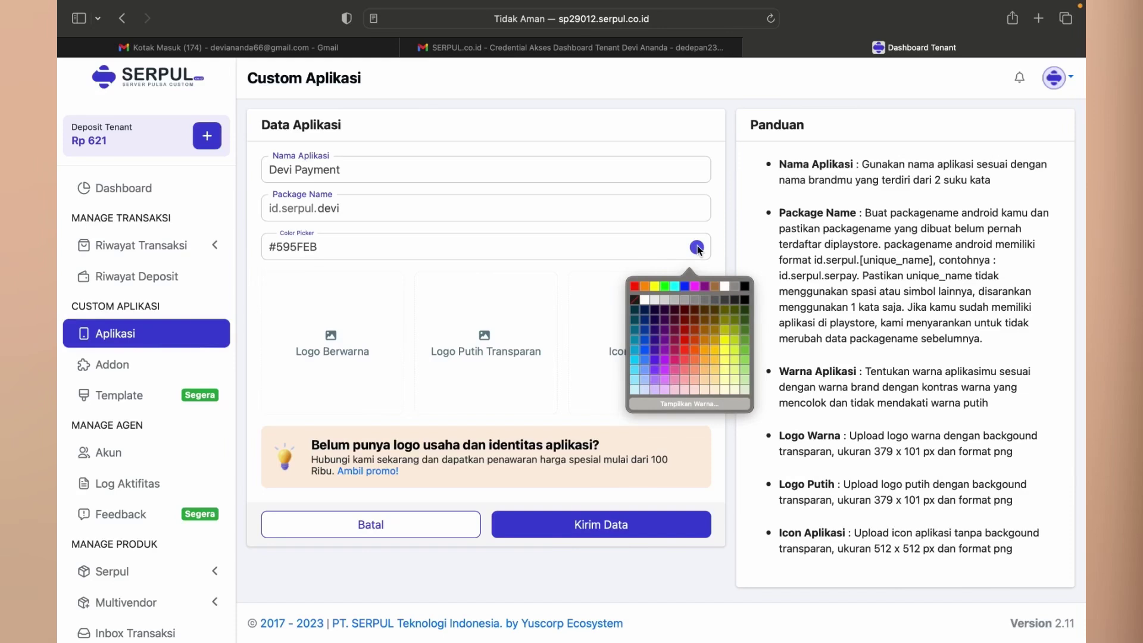
- Pick bright red #f90058 as the app colour in the Colors chooser
click(680, 404)
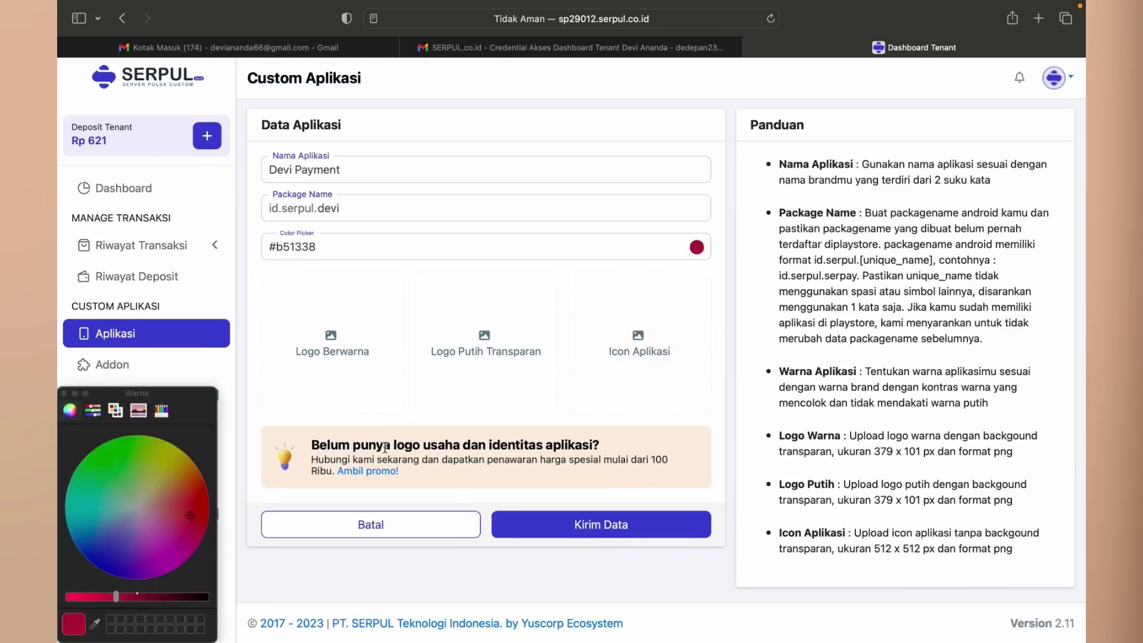
drag(186, 497, 197, 522)
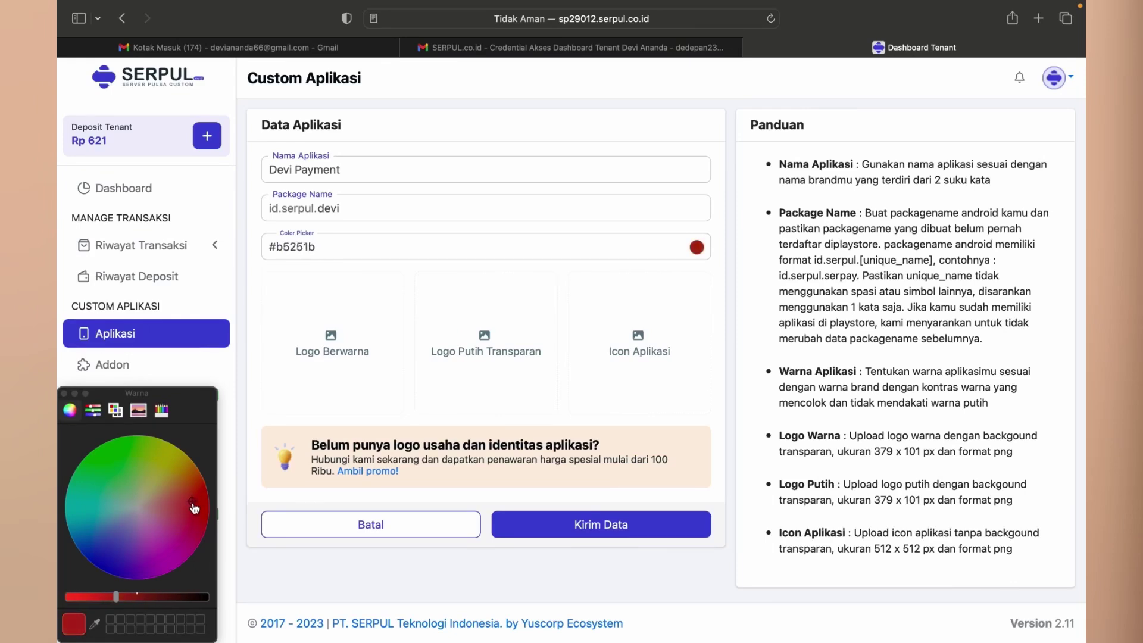
drag(116, 596, 87, 596)
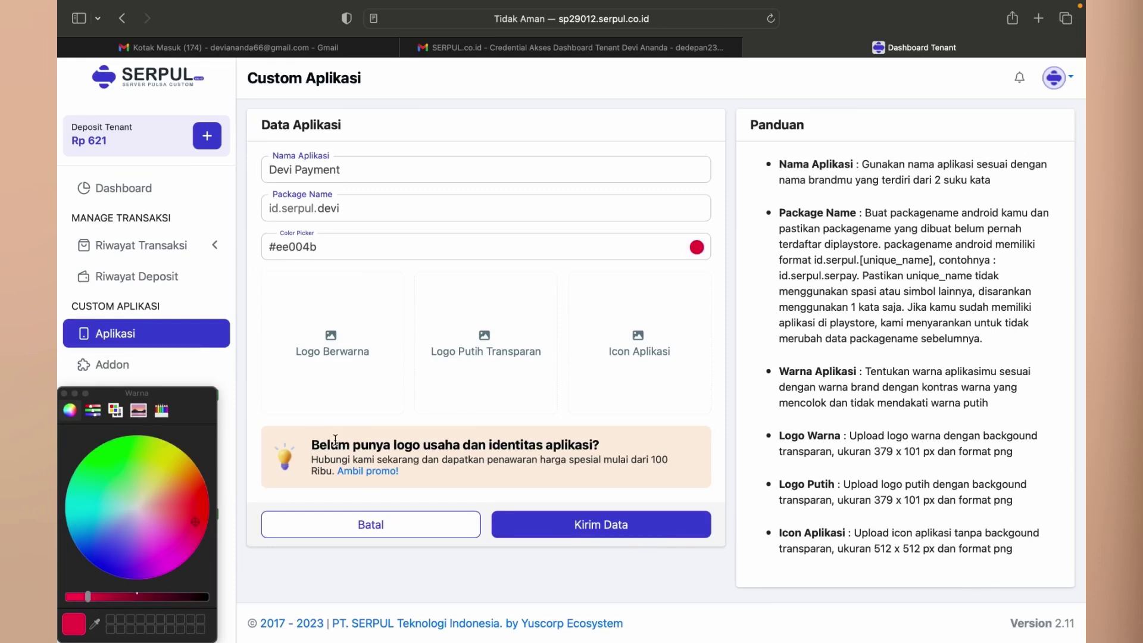
click(500, 430)
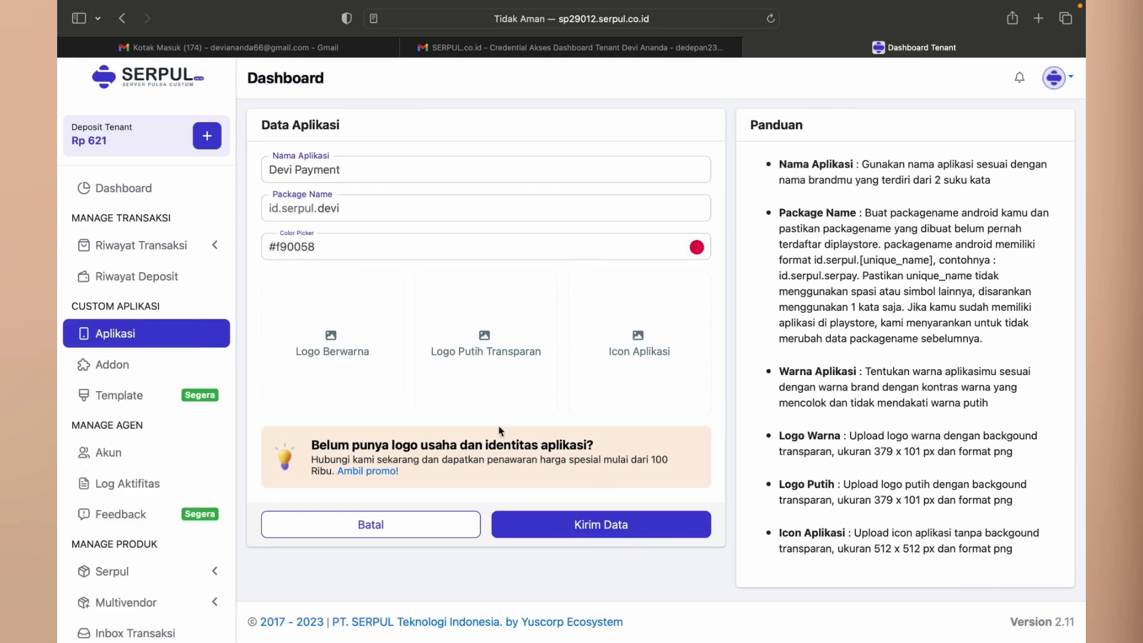
- Upload File-04 2.png as the Logo Berwarna colour logo
click(347, 346)
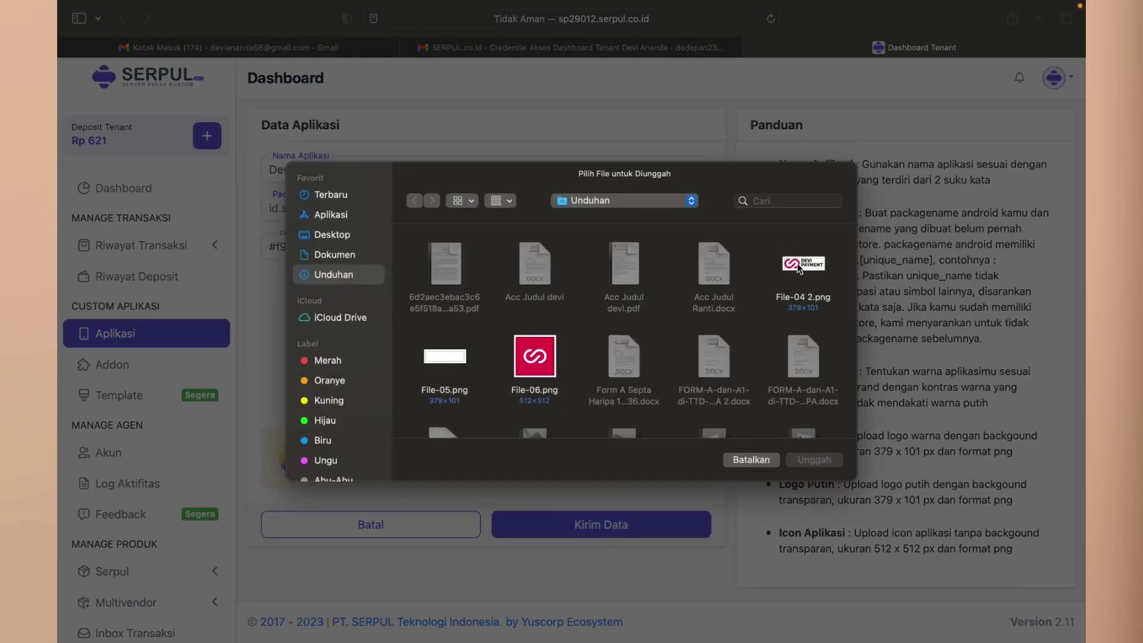
click(799, 269)
click(813, 459)
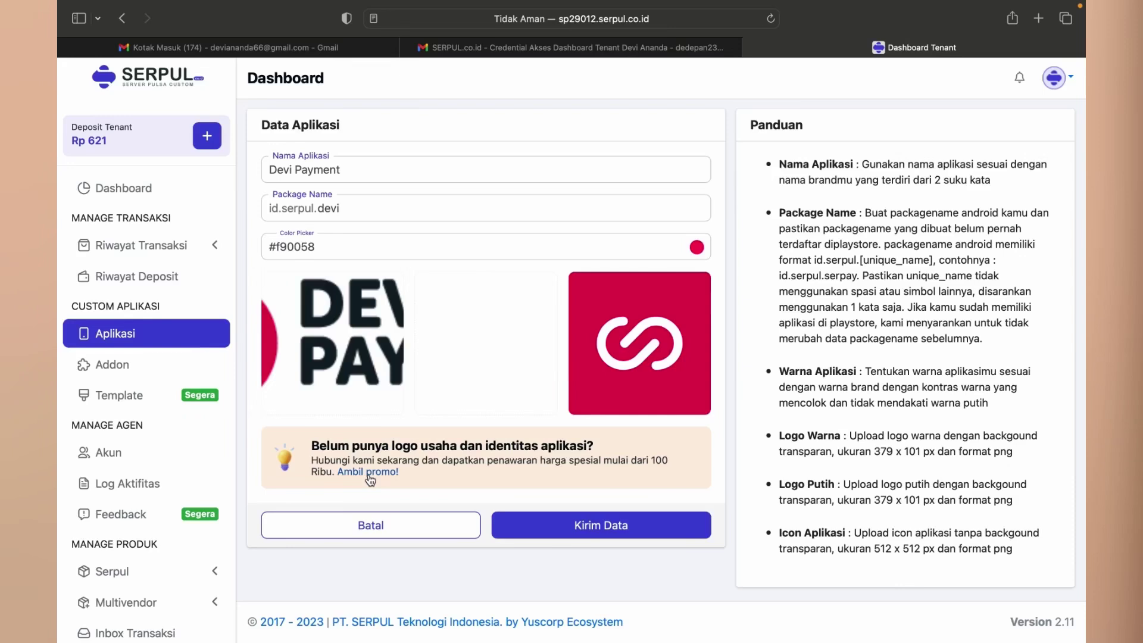
- Dismiss the 'Ambil promo!' WhatsApp page and submit the app data with Kirim Data
click(371, 472)
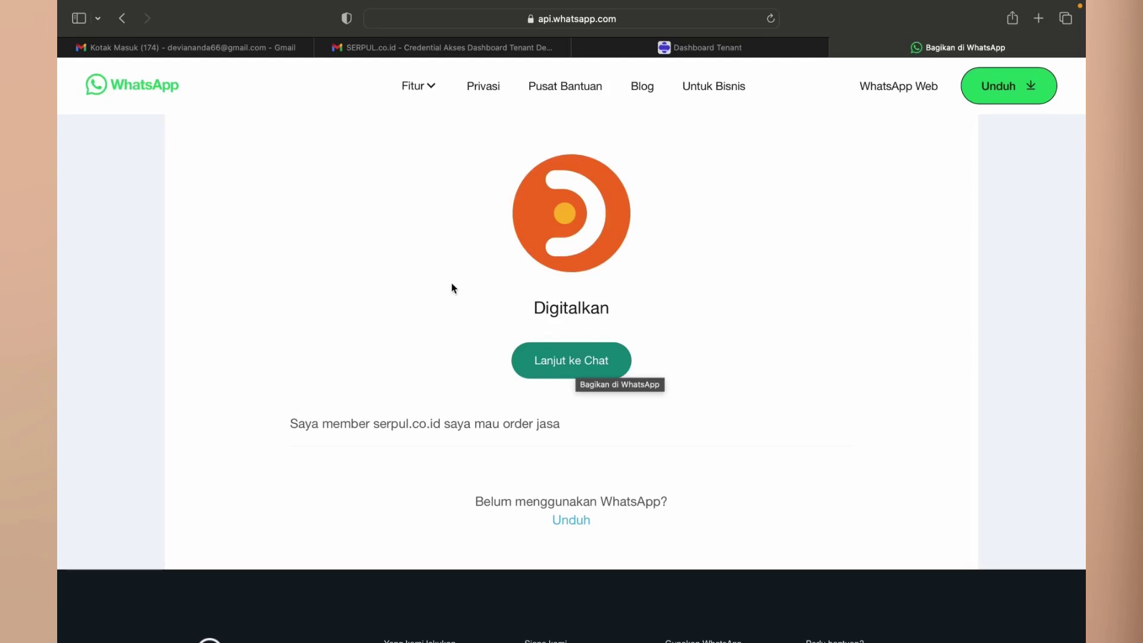
key(super+w)
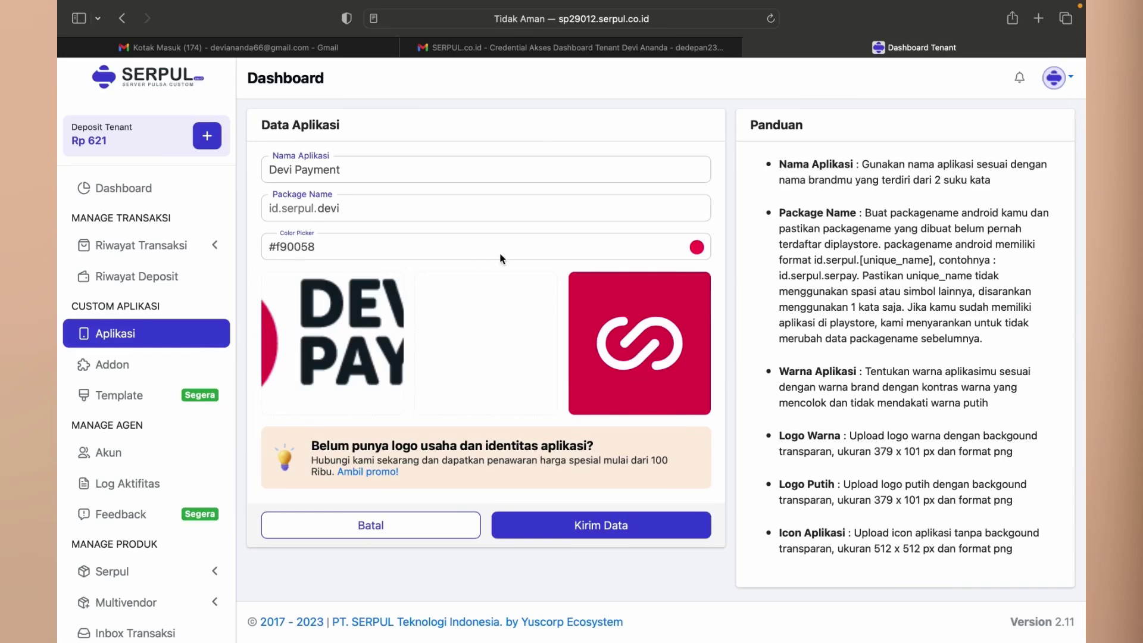
click(600, 526)
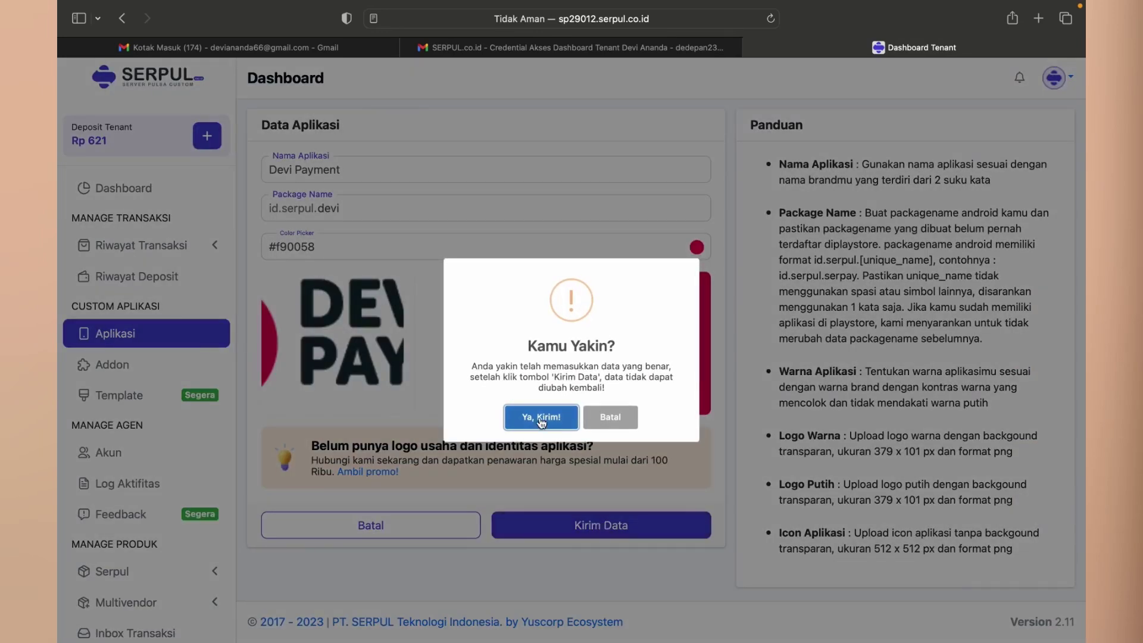
- Confirm sending the Devi Payment app data with 'Ya, Kirim!'
click(541, 418)
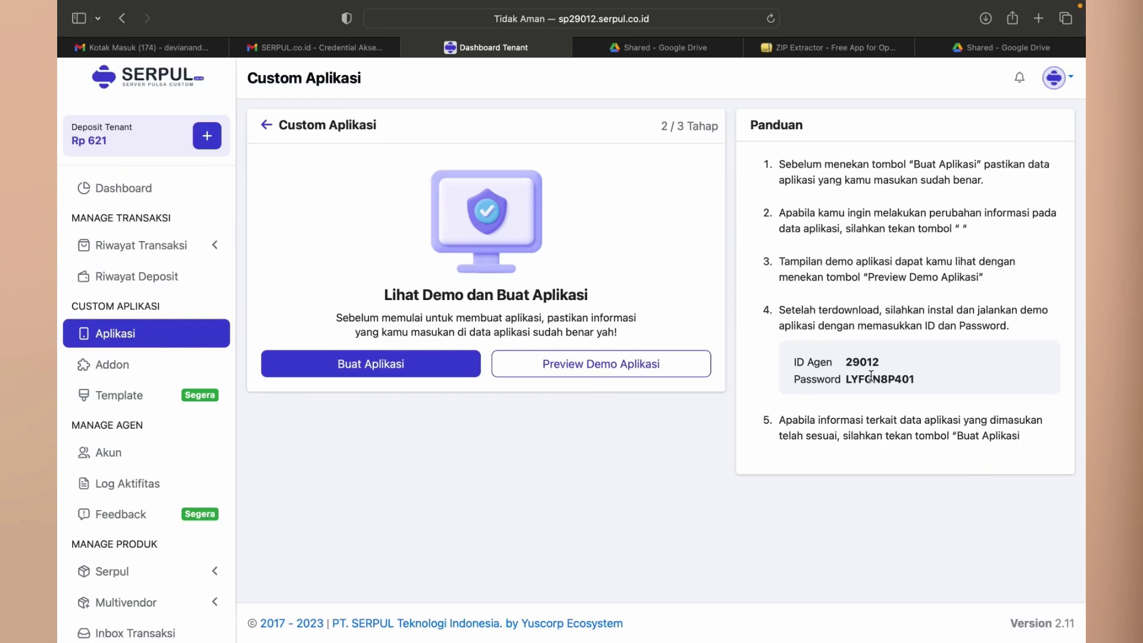
- Open the demo preview and download customer-preview_D_2023-09-07_V_2.11-2-release.apk from Drive
click(587, 373)
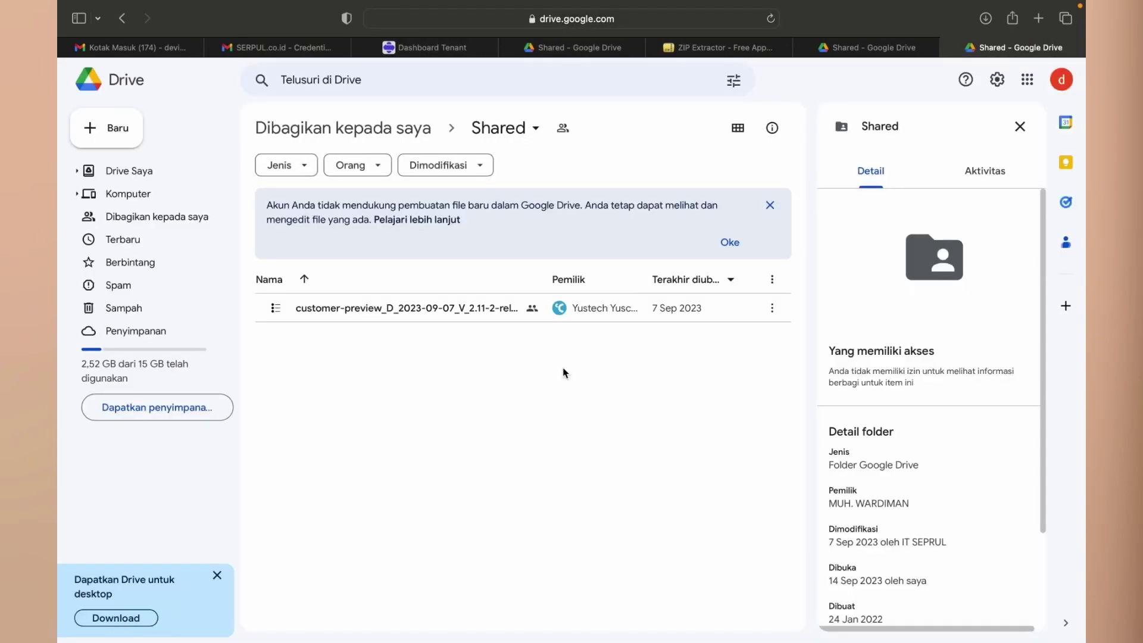
double_click(481, 307)
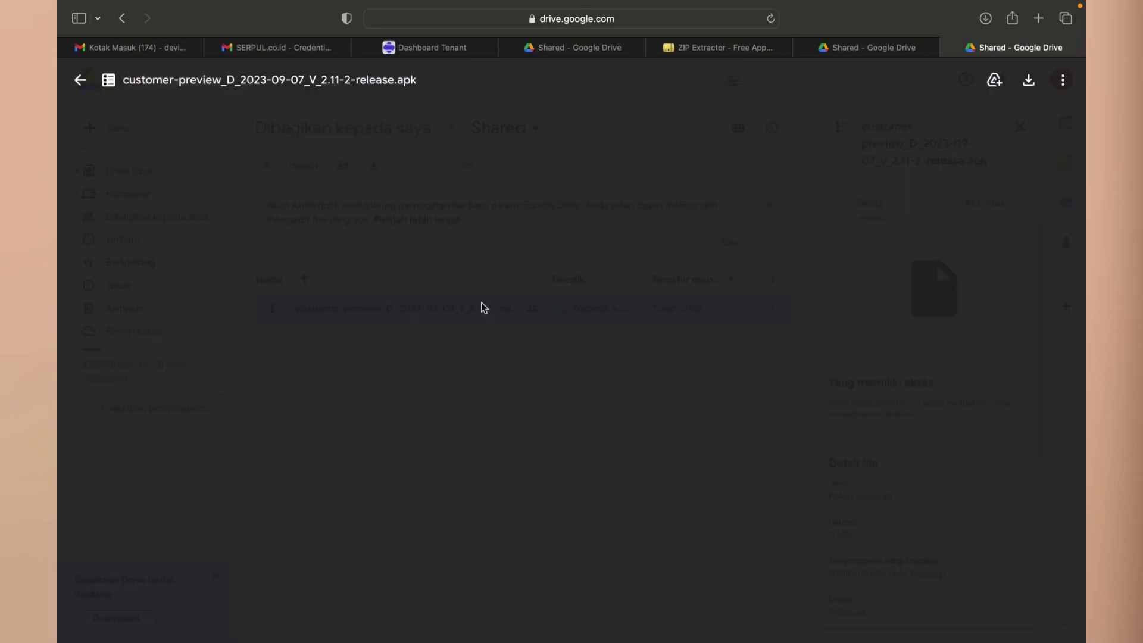
click(494, 292)
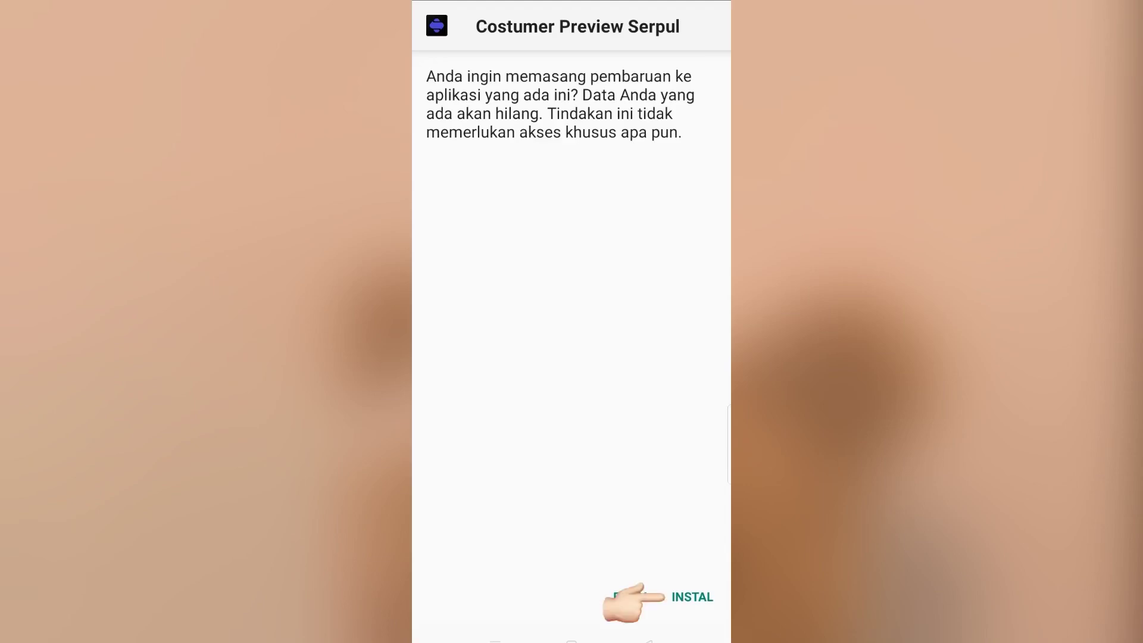
- Install the Costumer Preview Serpul update and launch it to the Devi Payment login
click(692, 597)
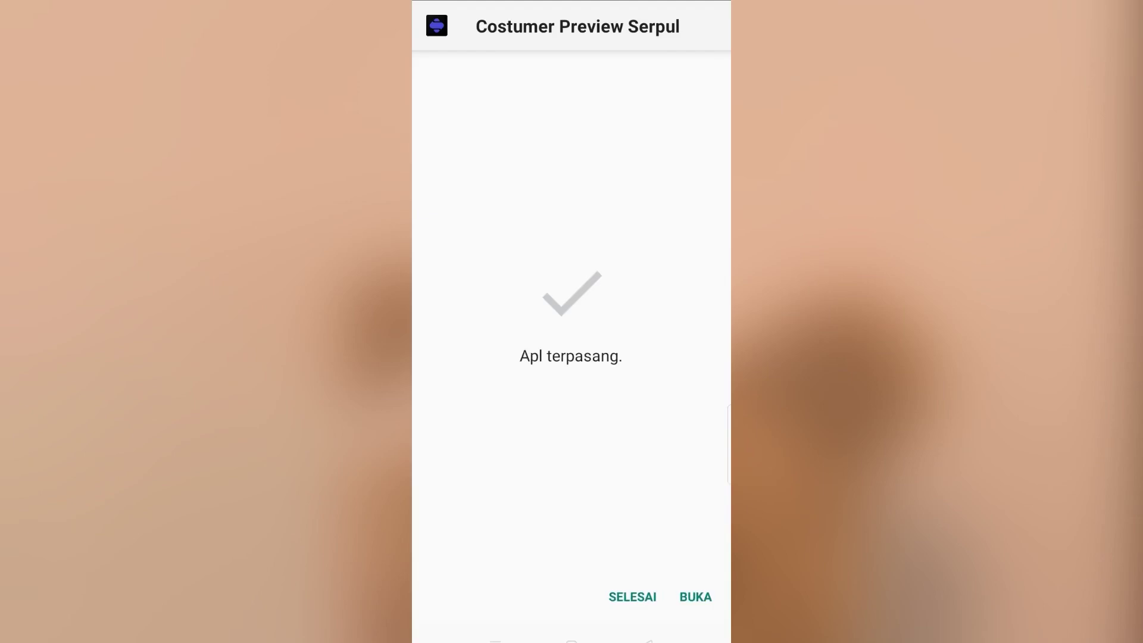
click(695, 597)
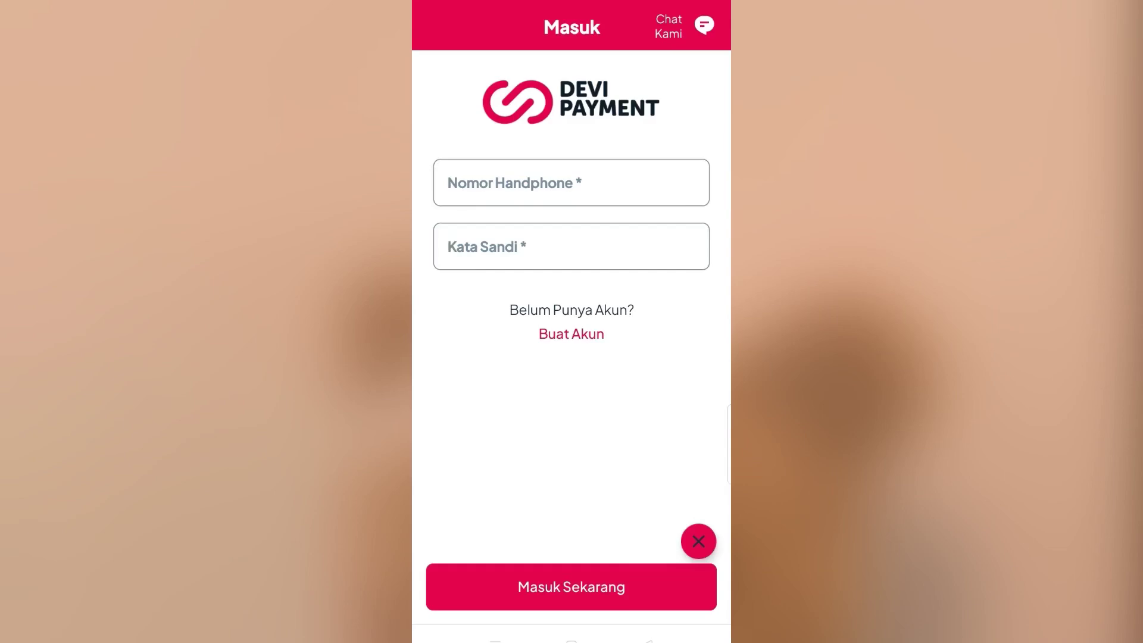
- Register a new agent account in Devi Payment and verify it with a WhatsApp OTP
click(578, 334)
click(617, 171)
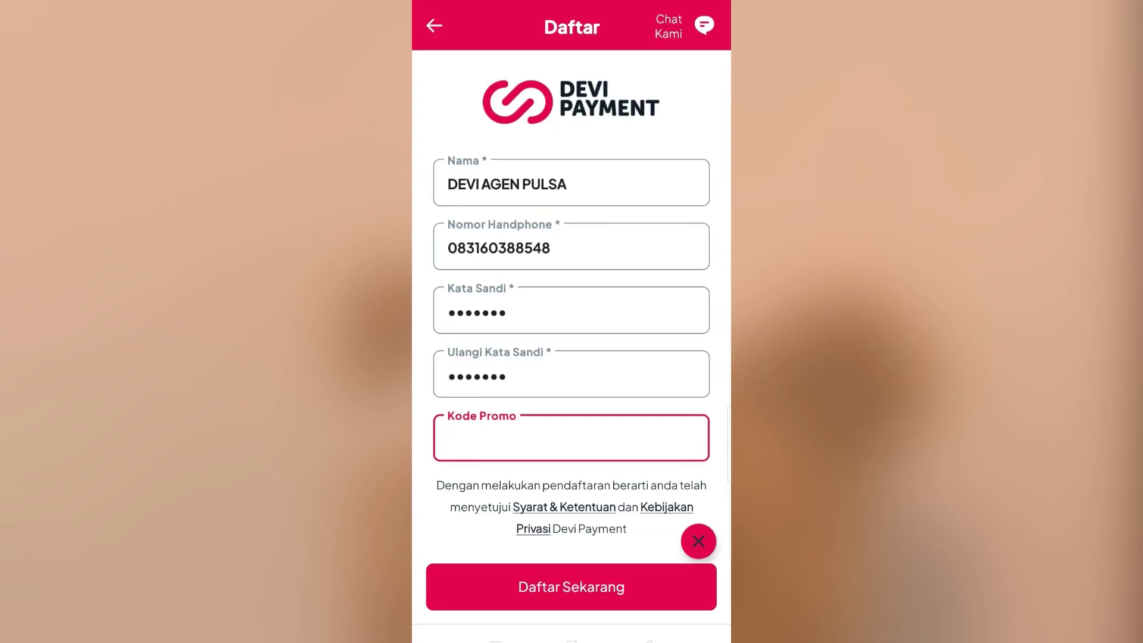
click(476, 586)
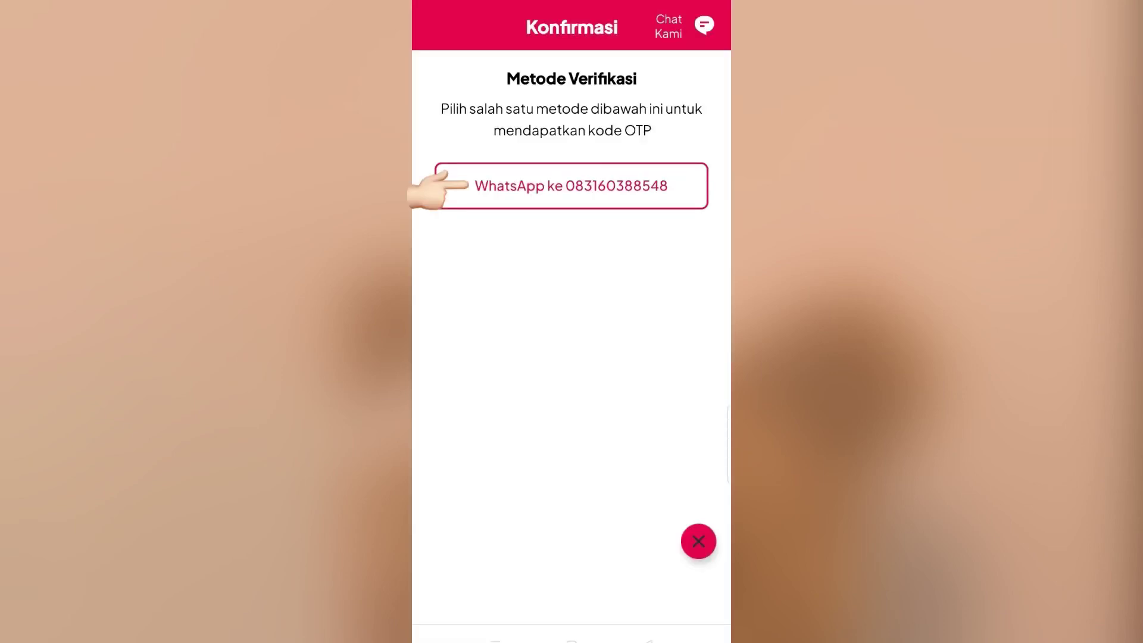
click(571, 186)
click(572, 595)
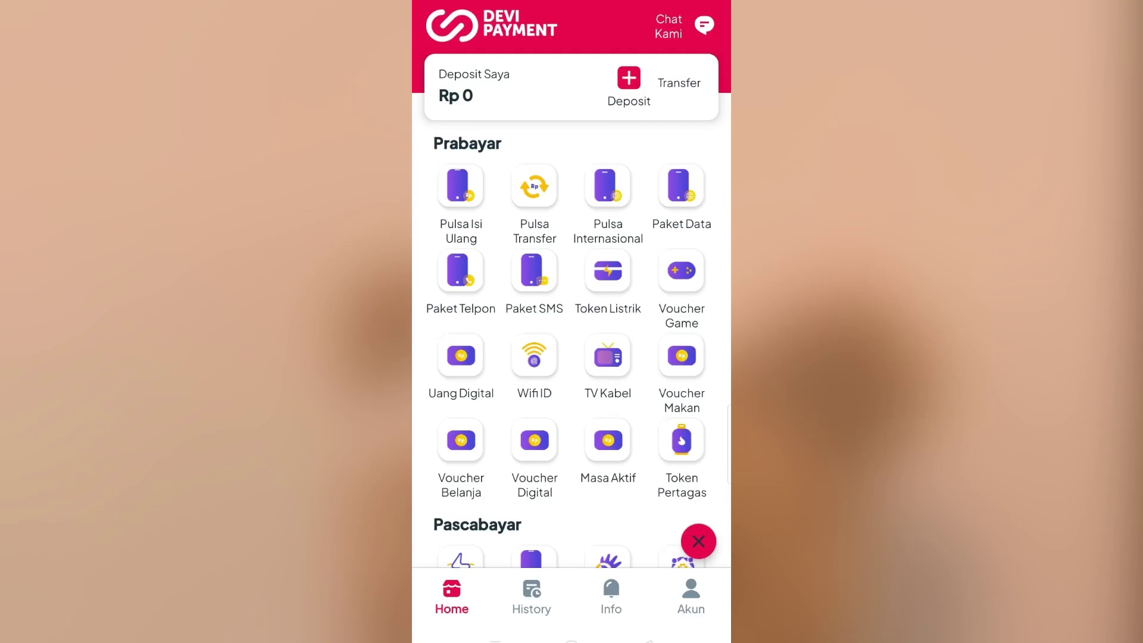
scroll(571, 310, down, 3)
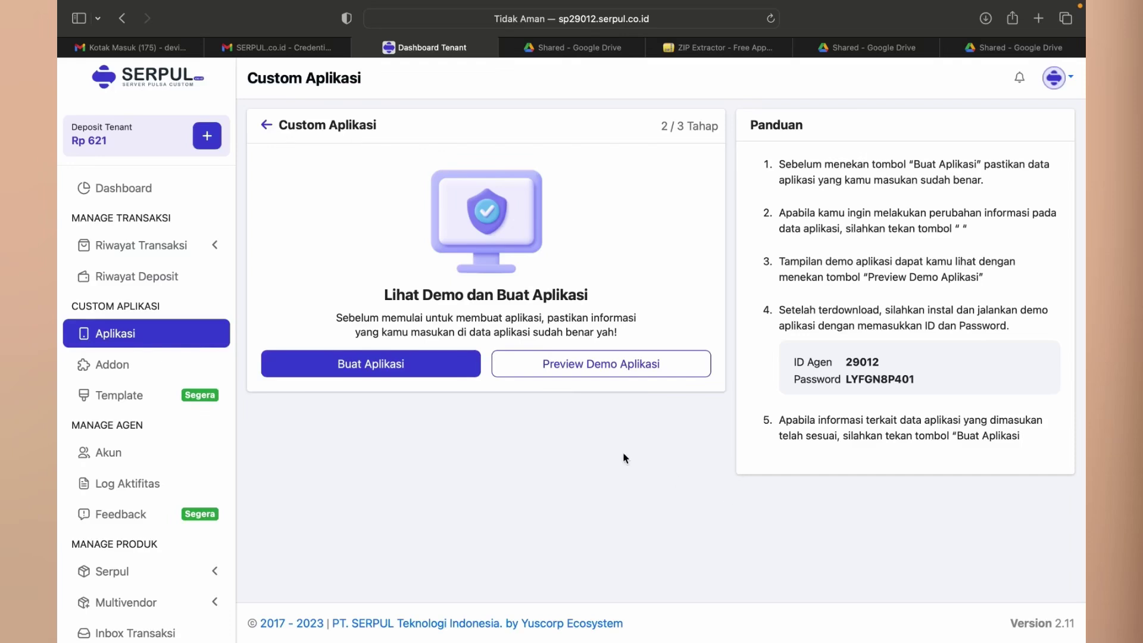
- Build version 2.10 with Buat Aplikasi, confirming 'Ya, Proses Sekarang!' and dismissing the success notice
click(366, 369)
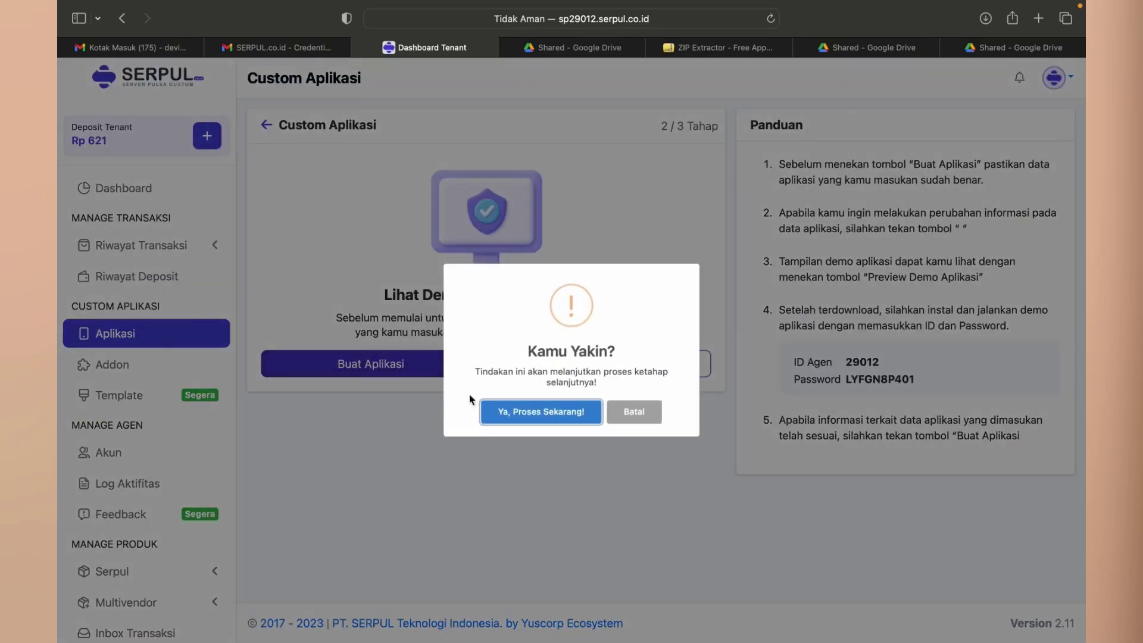
click(534, 413)
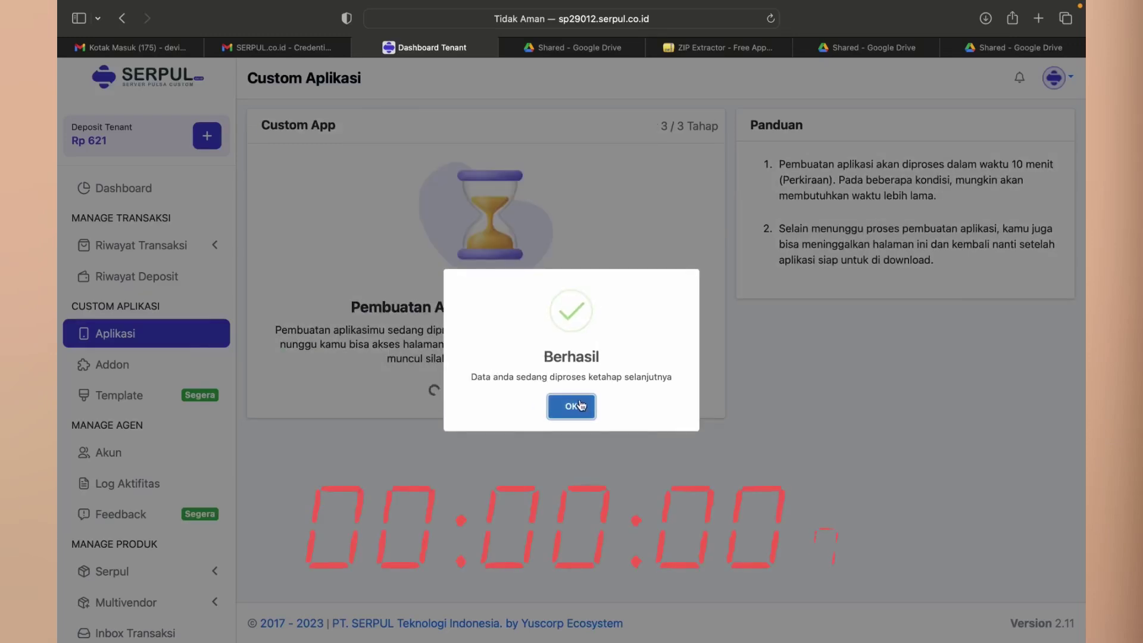
click(580, 406)
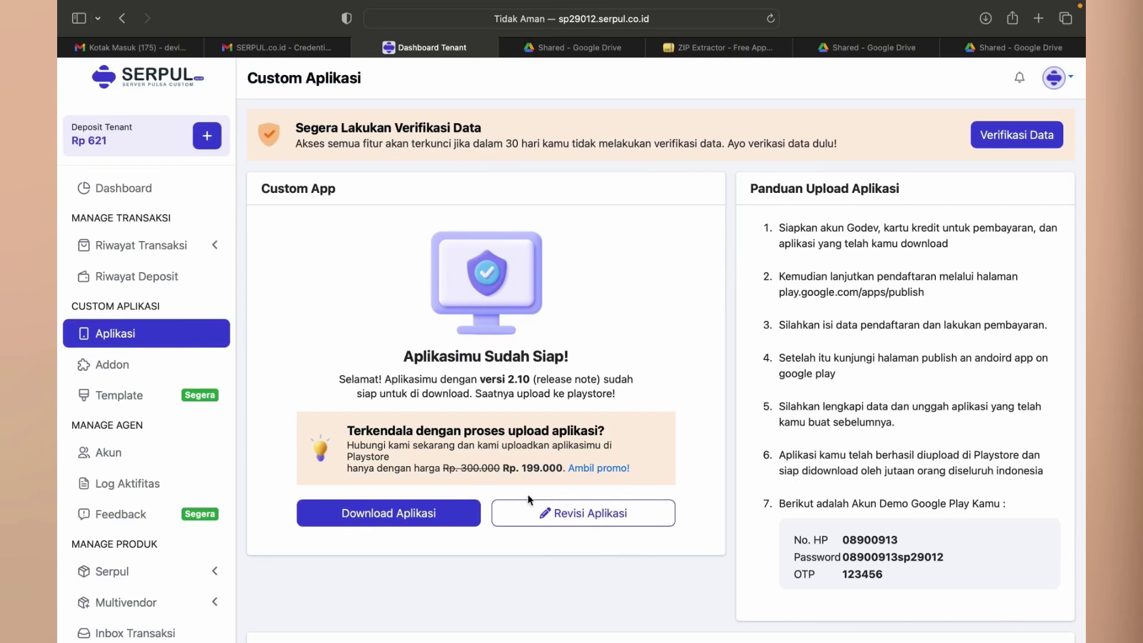
- Go from Download Aplikasi to Verifikasi Data and accept the terms with Setuju dan Lanjut
click(399, 515)
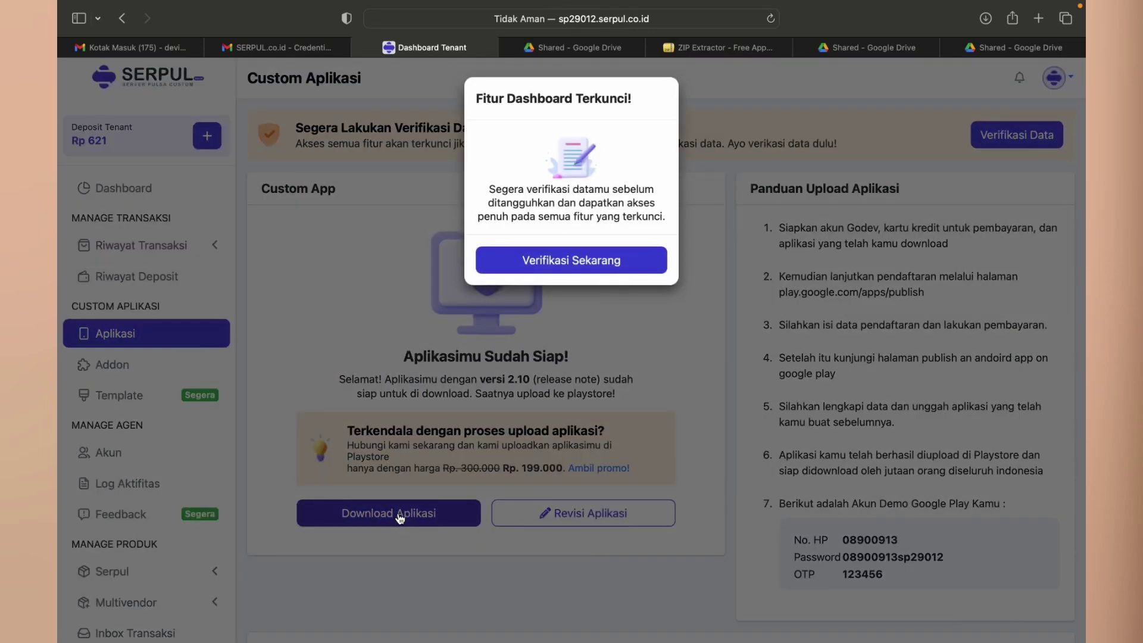
click(575, 264)
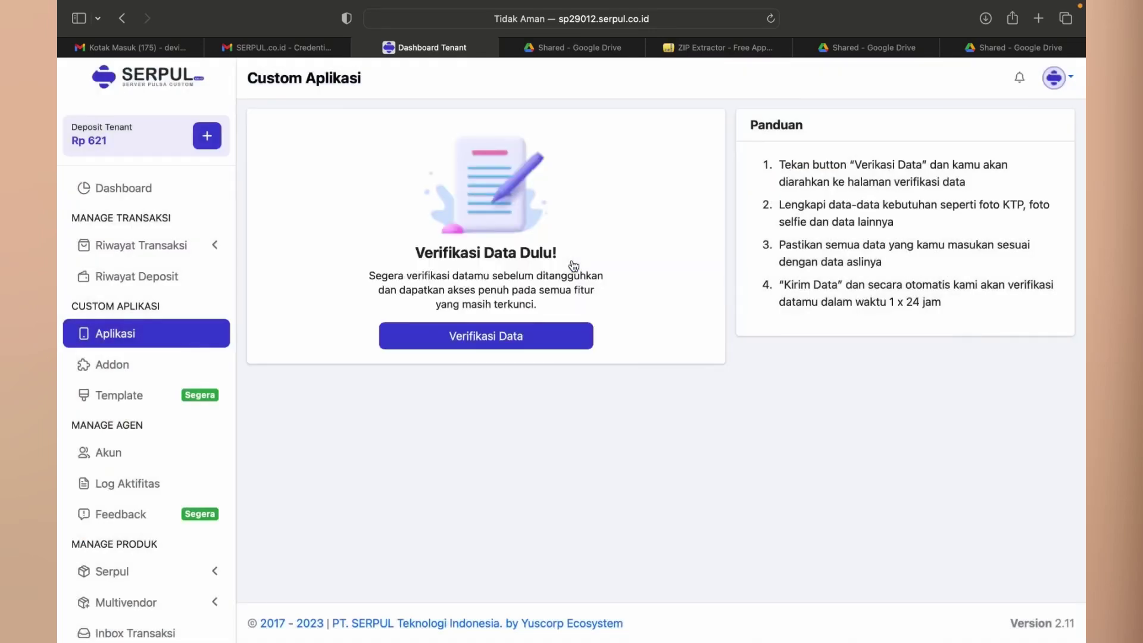
click(476, 336)
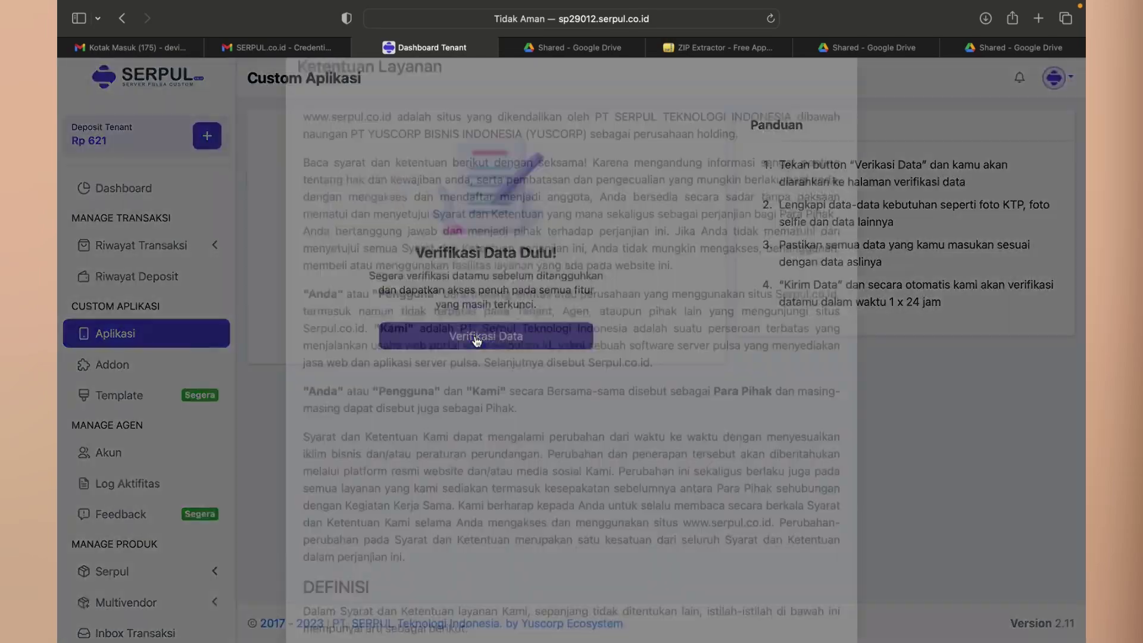
scroll(495, 356, down, 20)
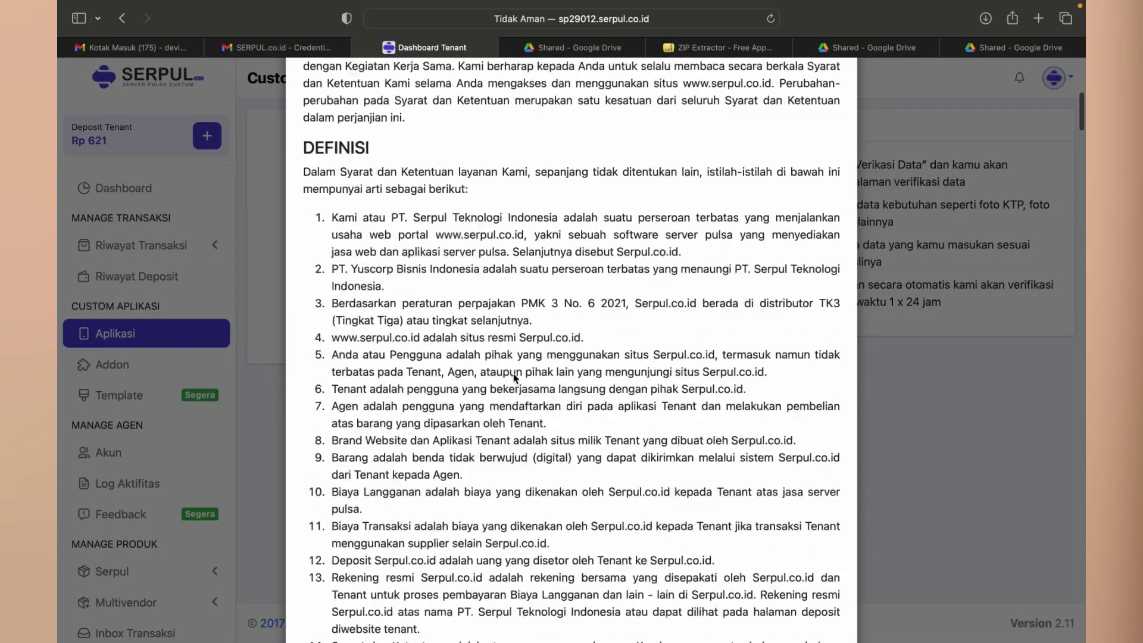
scroll(515, 377, down, 15)
click(714, 607)
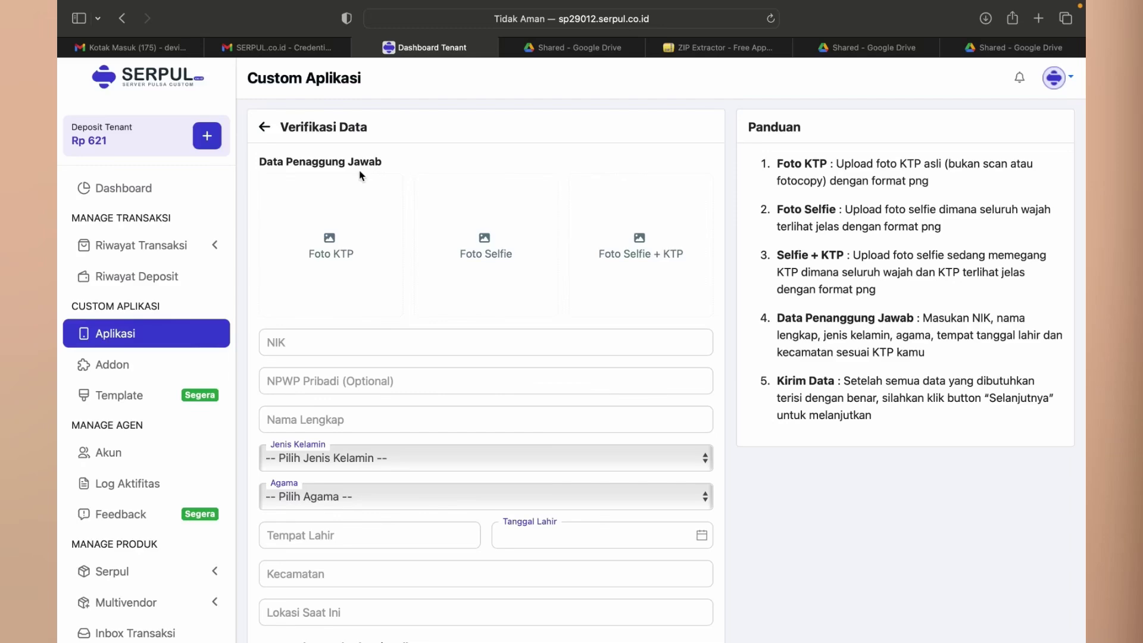
- Review the Verifikasi Data identity form and submit it with Kirim Data
scroll(471, 266, down, 1)
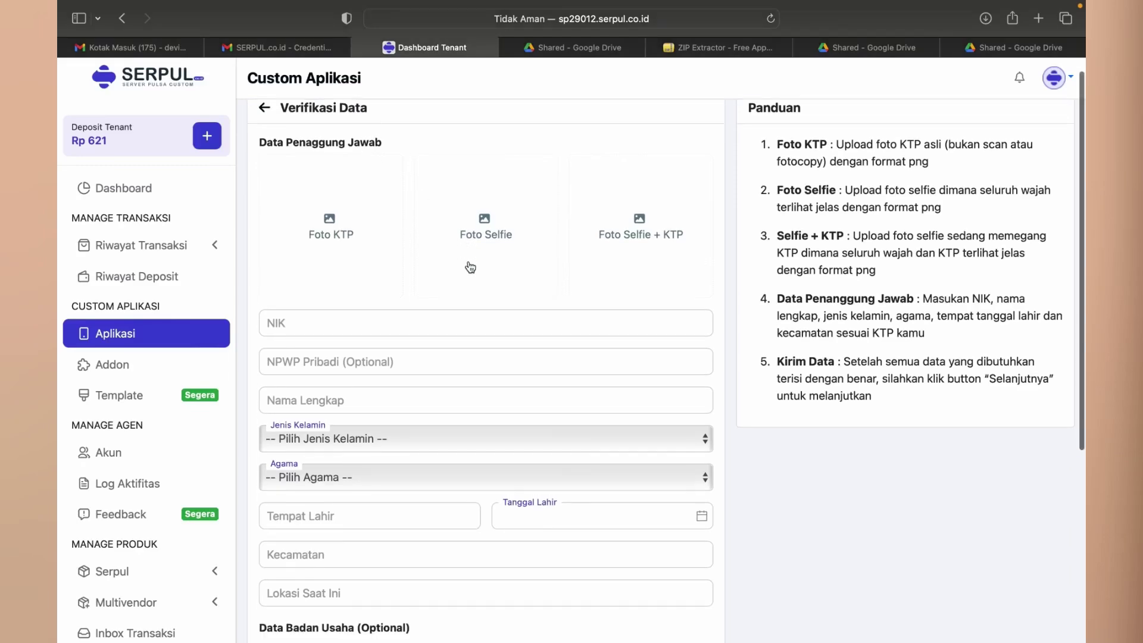
scroll(473, 357, down, 4)
scroll(474, 356, down, 2)
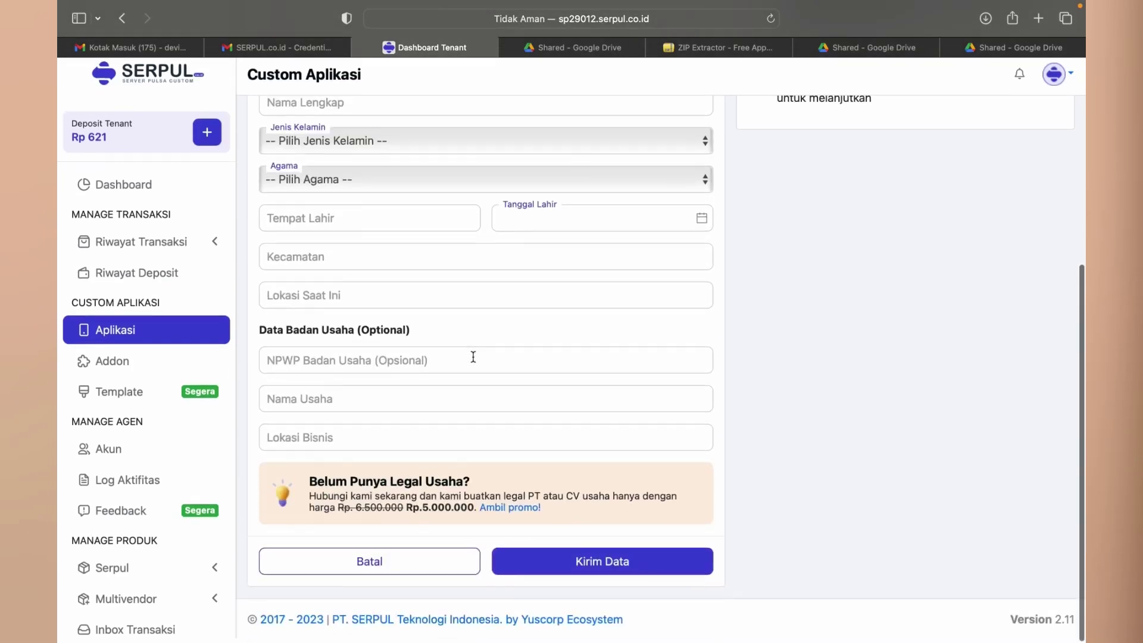
scroll(473, 357, up, 6)
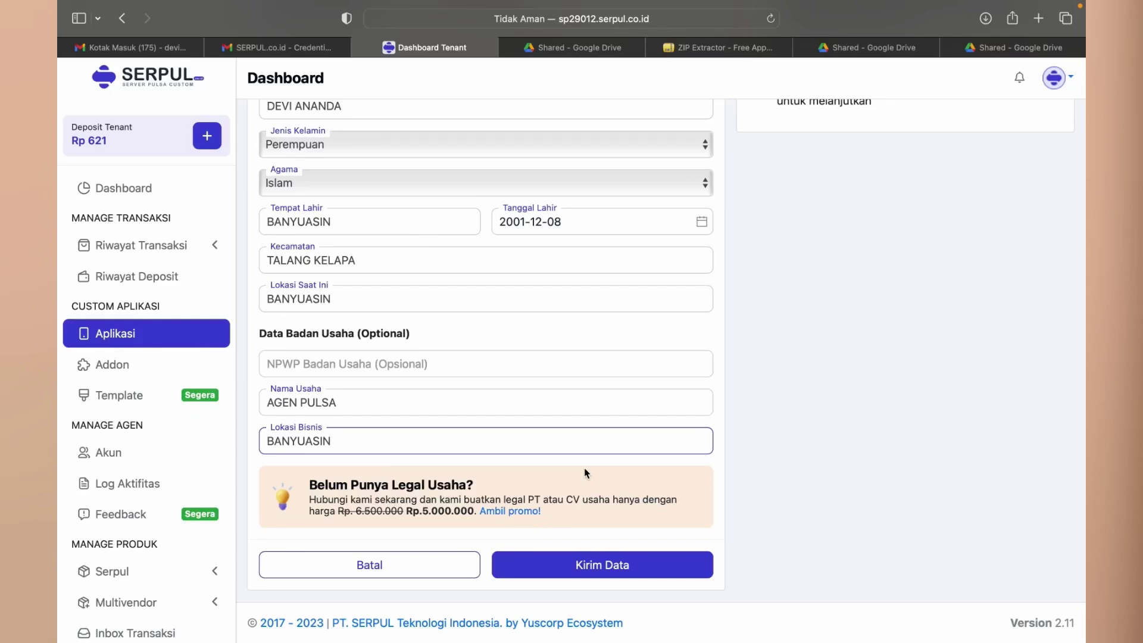
click(588, 570)
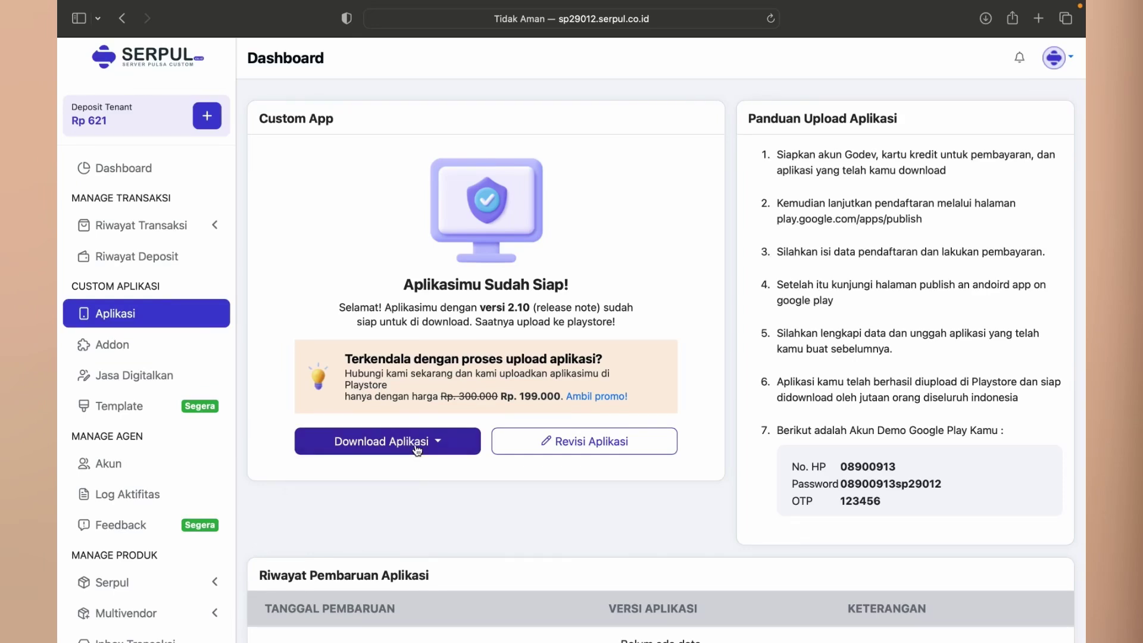
- Download the finished app as a File .apk from the Download Aplikasi dropdown
click(417, 443)
click(337, 479)
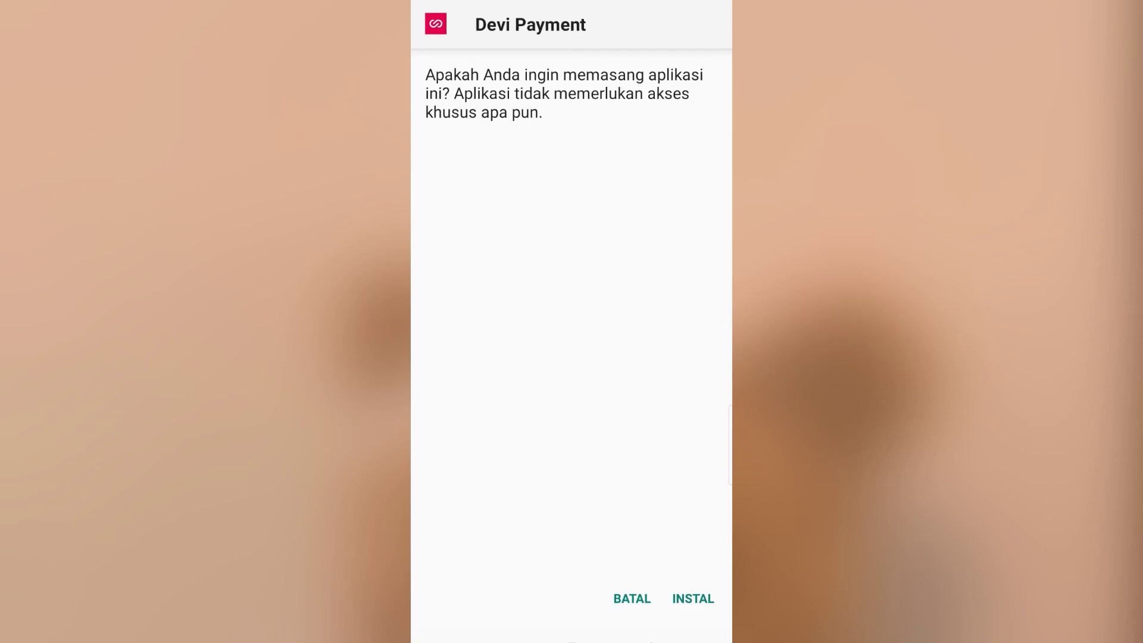
- Install and open Devi Payment, then sign in with the account's phone number and password
click(693, 598)
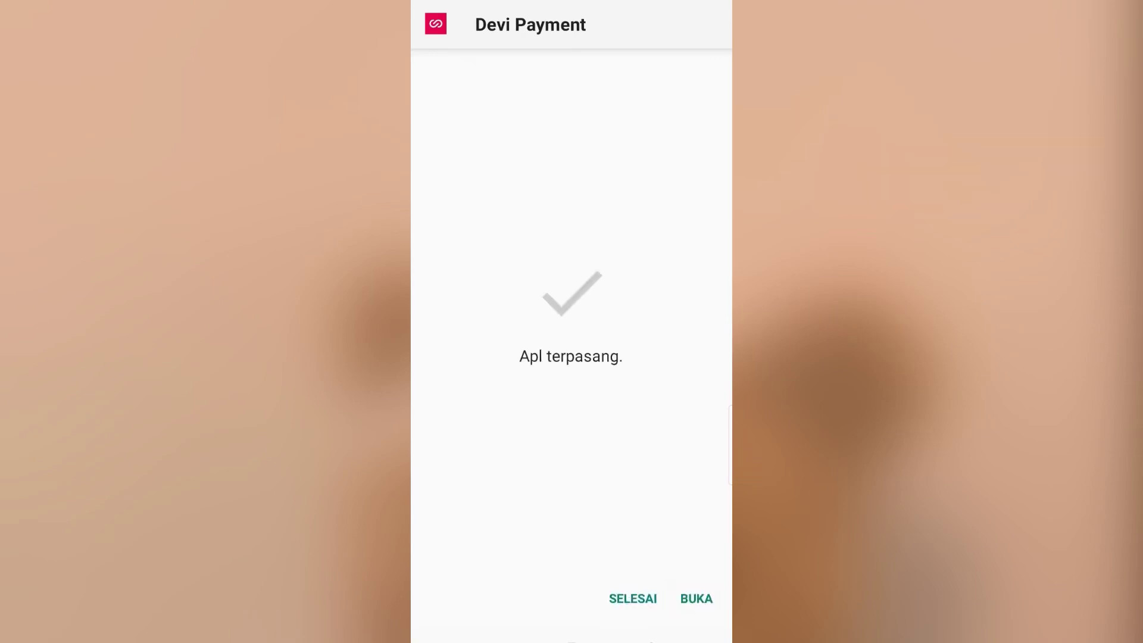
click(696, 598)
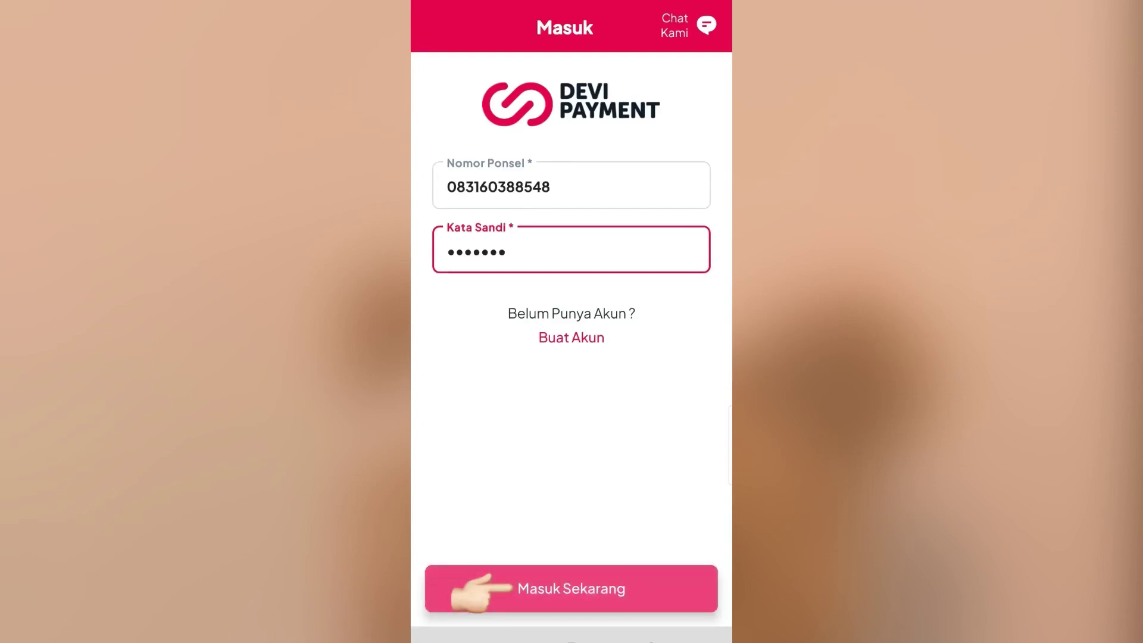
click(511, 588)
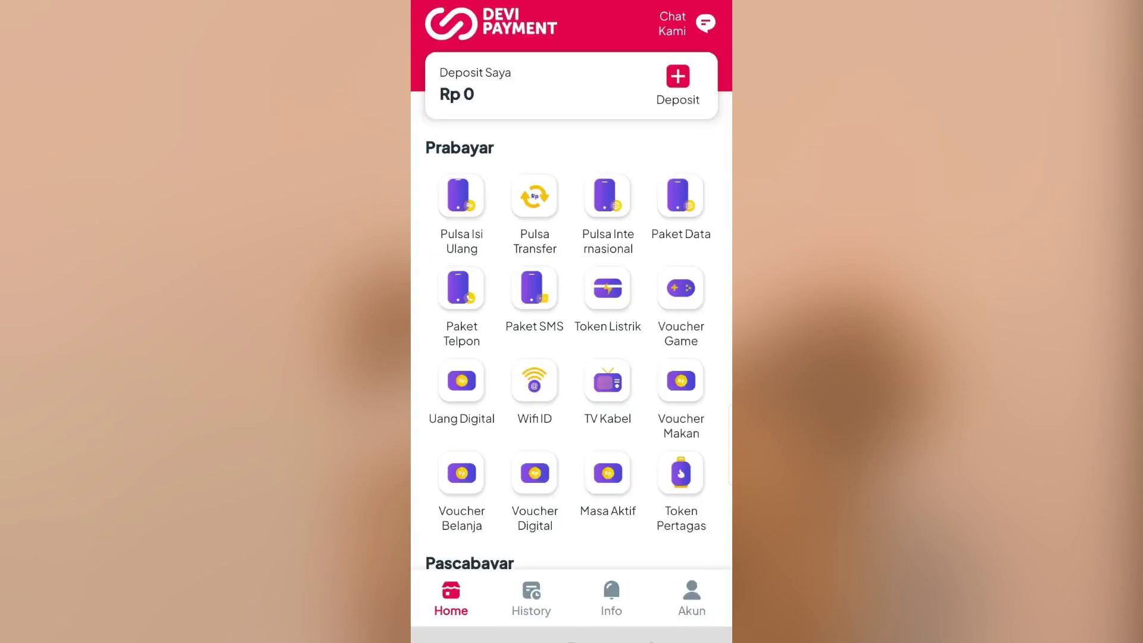
scroll(572, 308, down, 1)
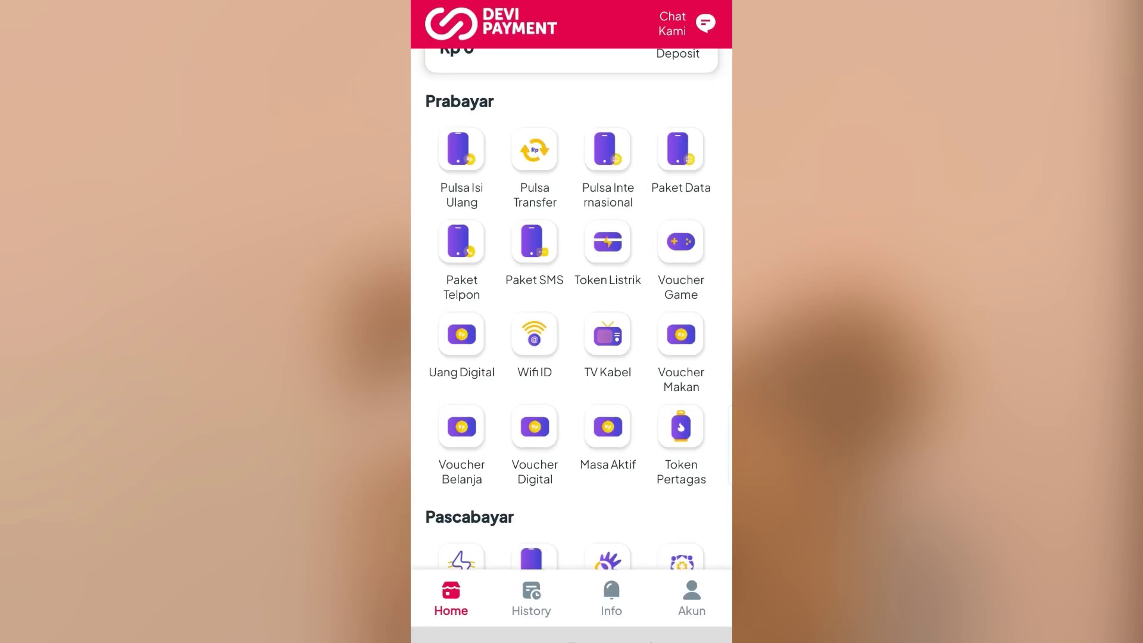